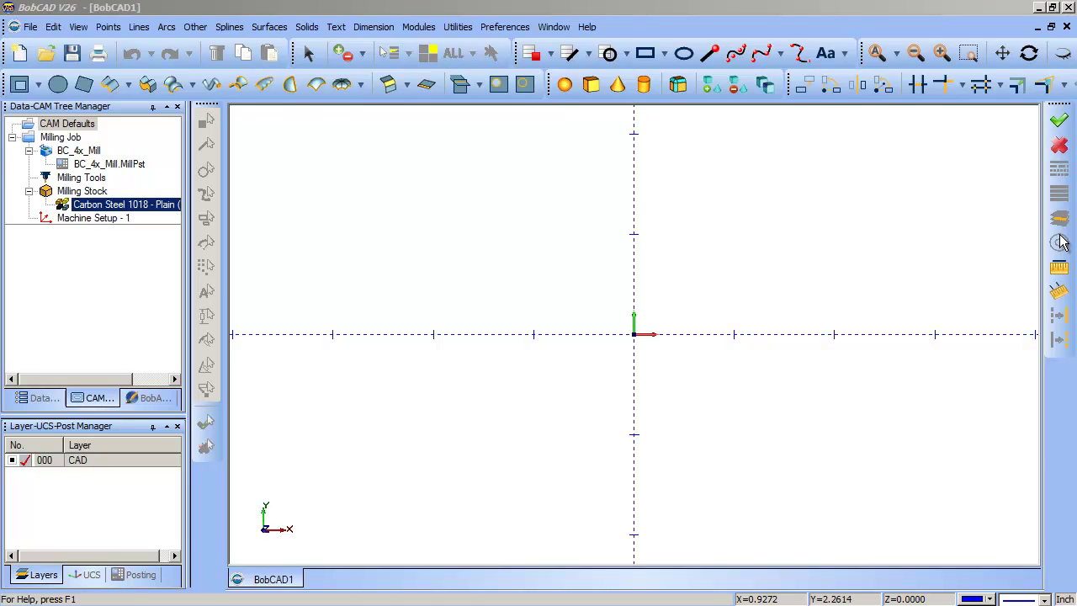
Step: Open the part file AR10_Lower_Receiver.bbcd
click(45, 56)
click(341, 244)
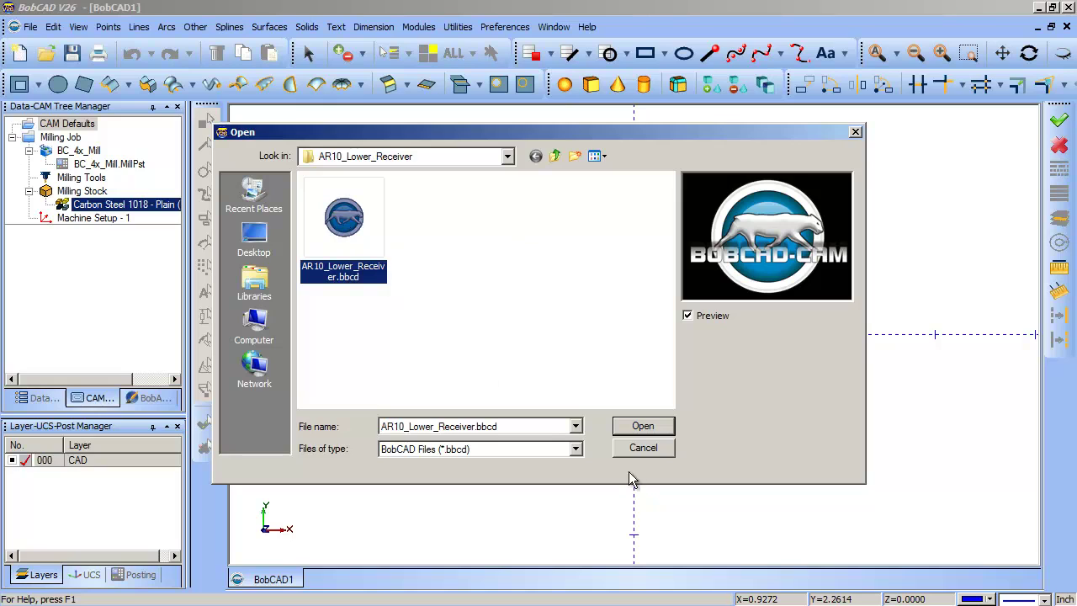
click(643, 427)
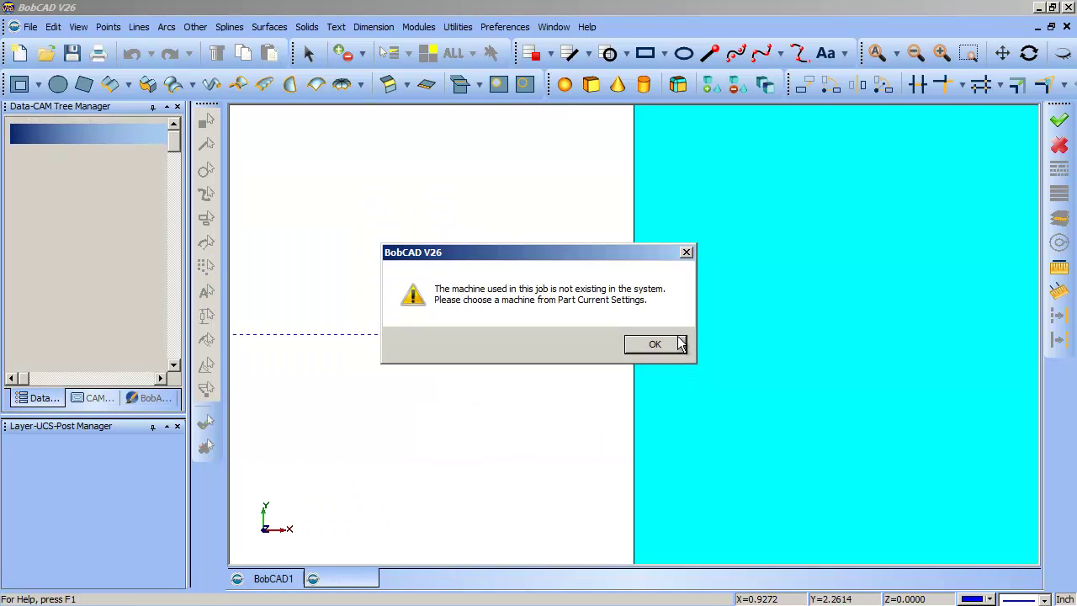
Step: Dismiss the missing-machine warning and bring up the CAM job tree
click(656, 344)
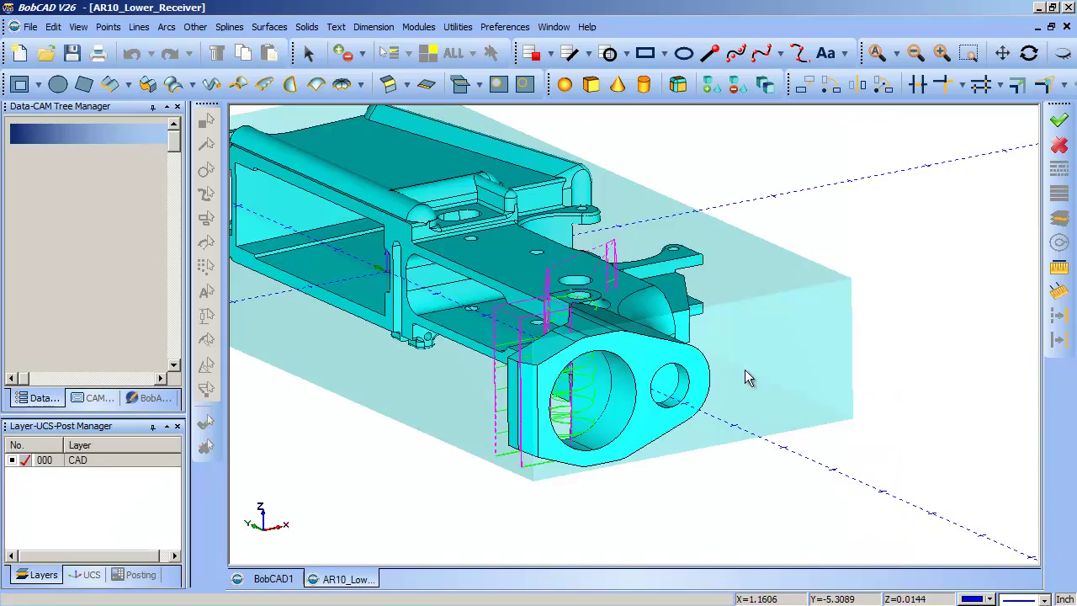
middle_drag(774, 403, 471, 336)
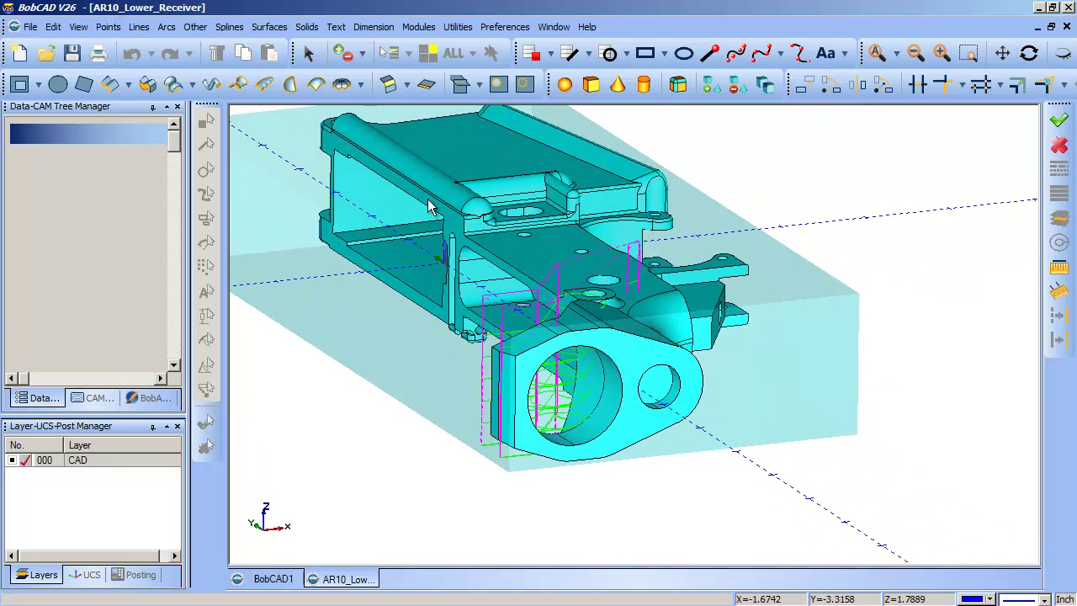
click(94, 398)
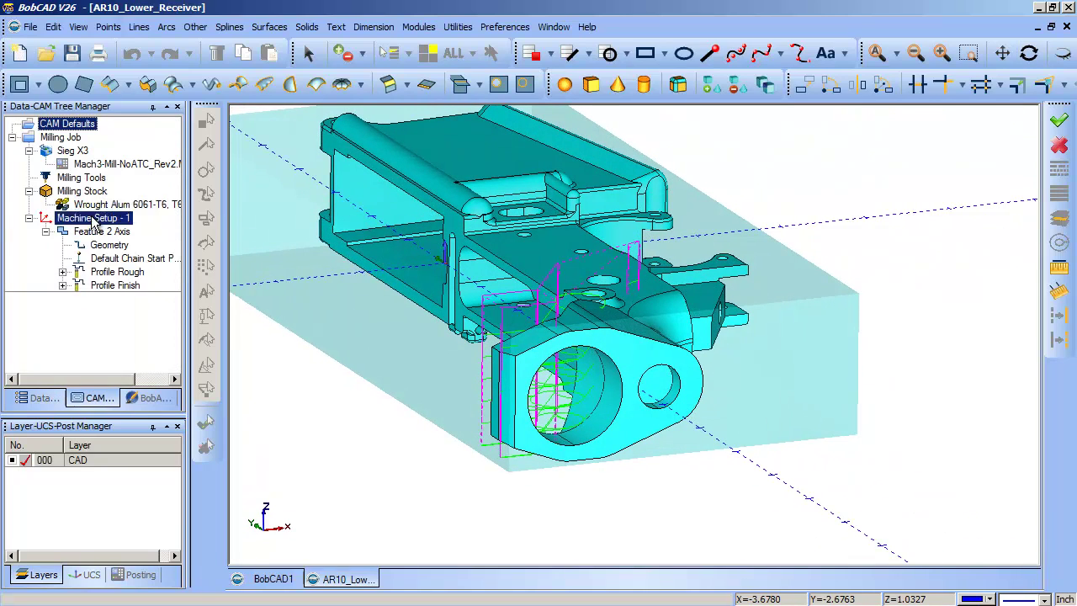
Step: Inspect the 2-axis feature's chain geometry and the machine setup's origin on the receiver
click(108, 245)
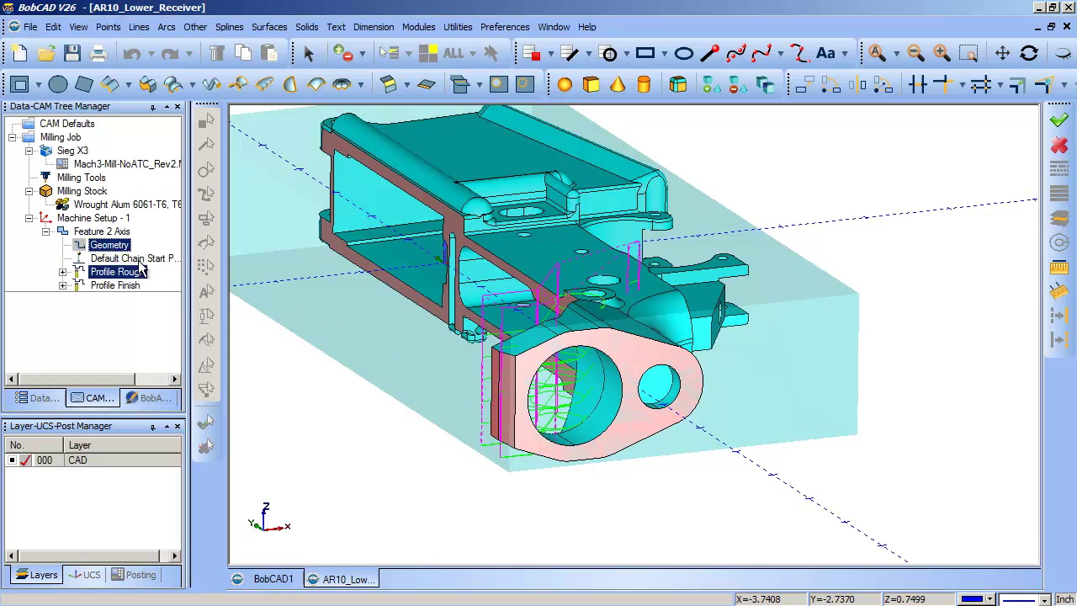
click(84, 220)
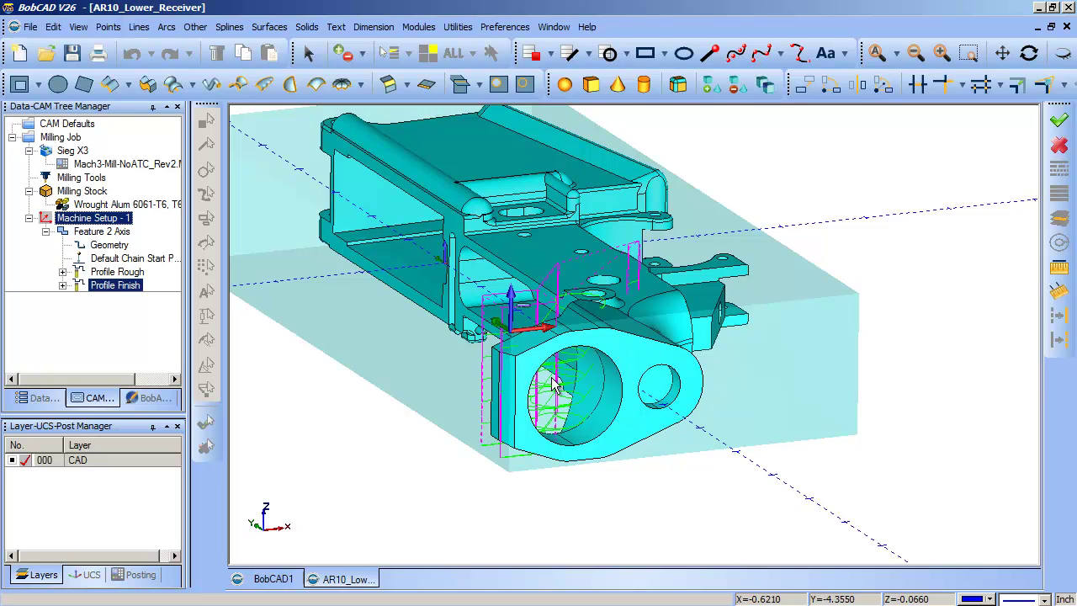
middle_drag(733, 356, 690, 387)
click(109, 247)
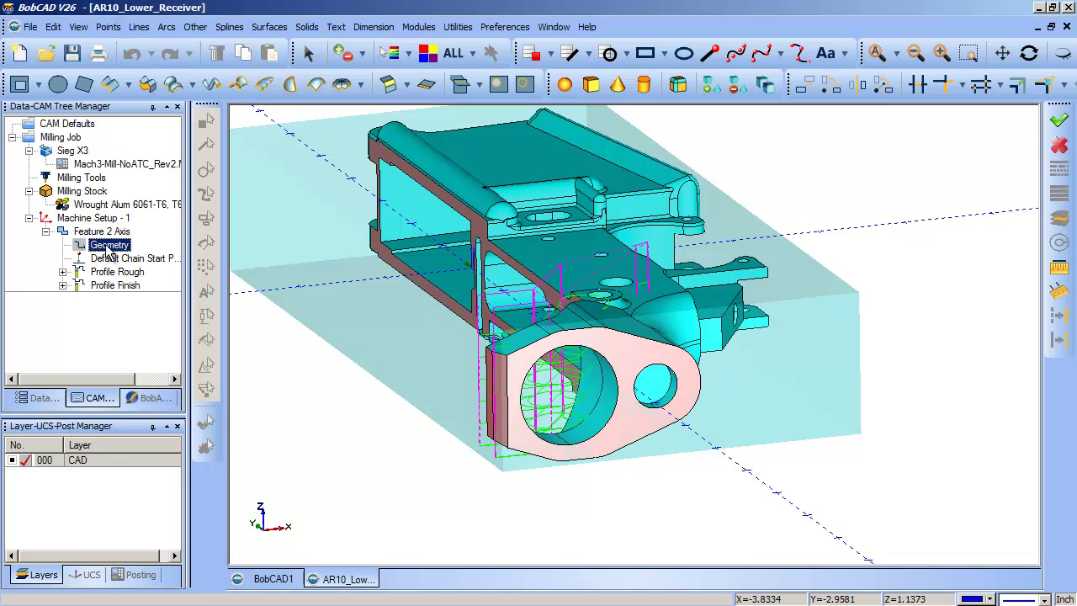
Step: Start reselecting the geometry under Feature 2 Axis with Re/Select
right_click(98, 231)
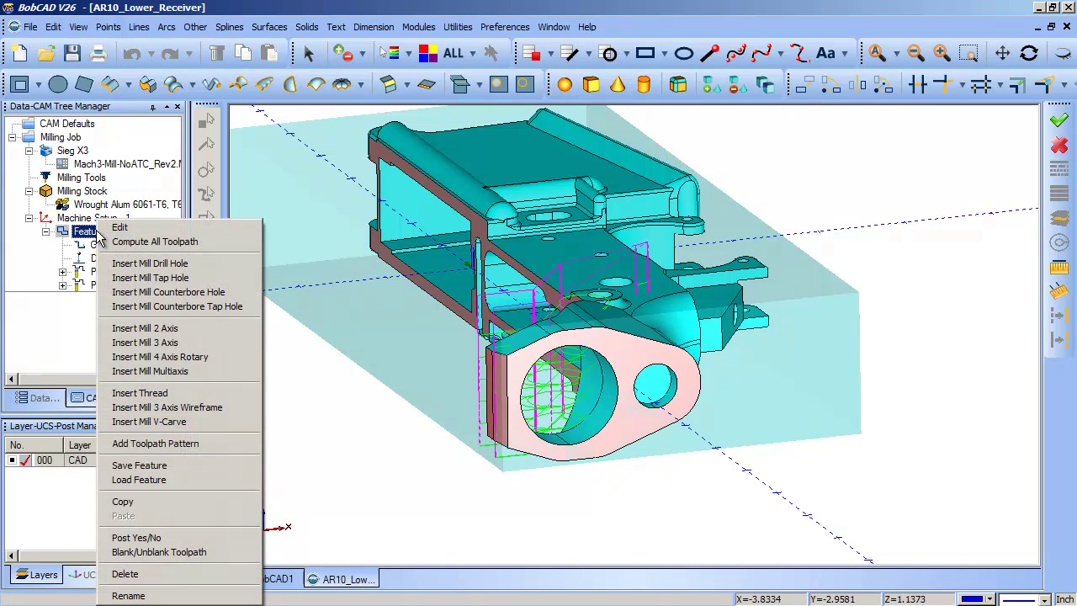
click(118, 227)
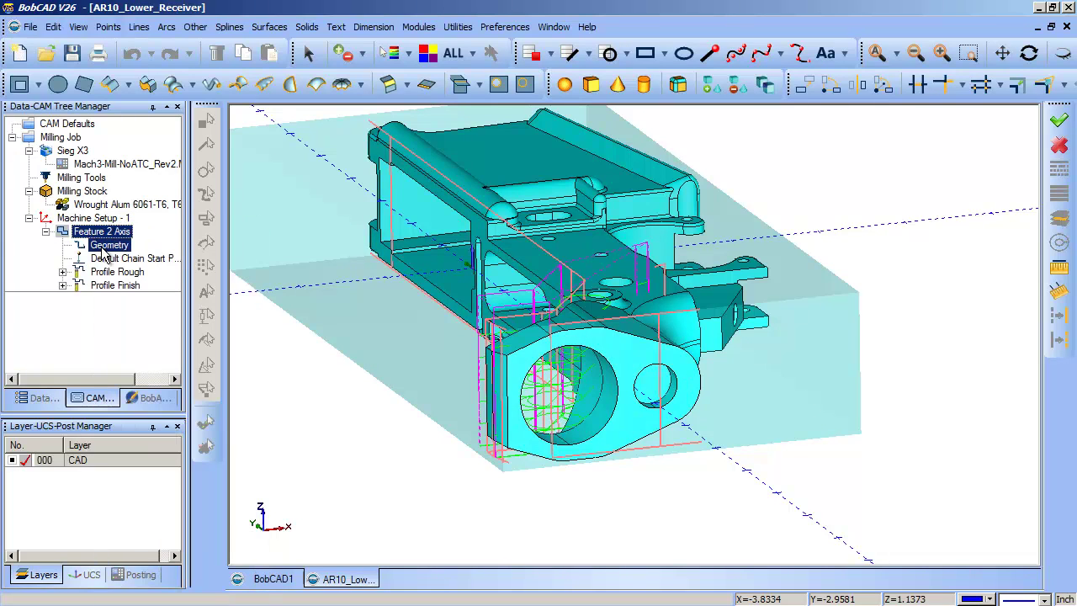
click(107, 248)
right_click(107, 252)
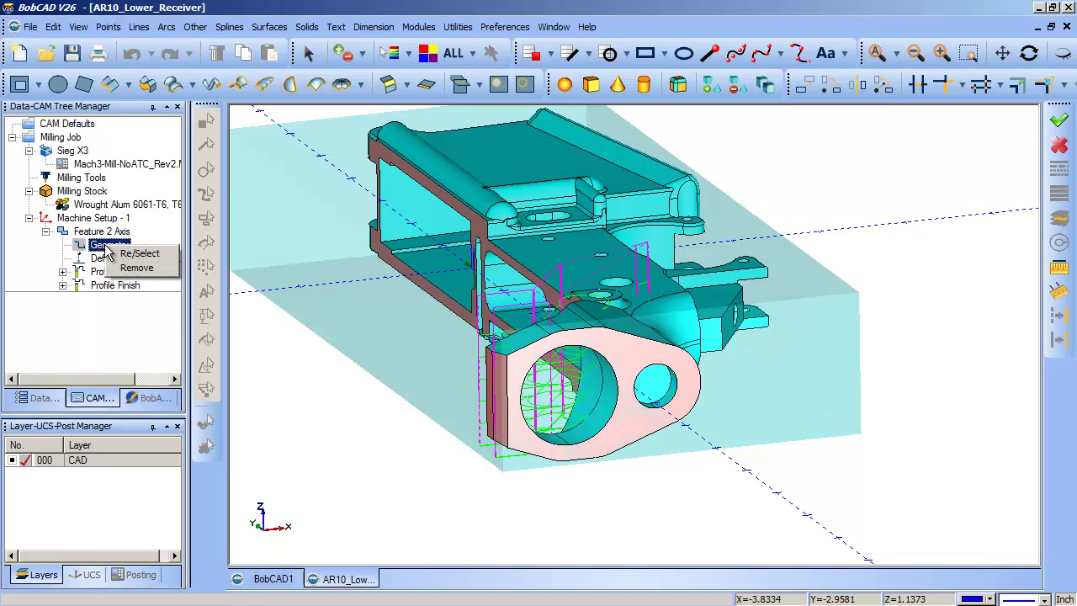
click(112, 251)
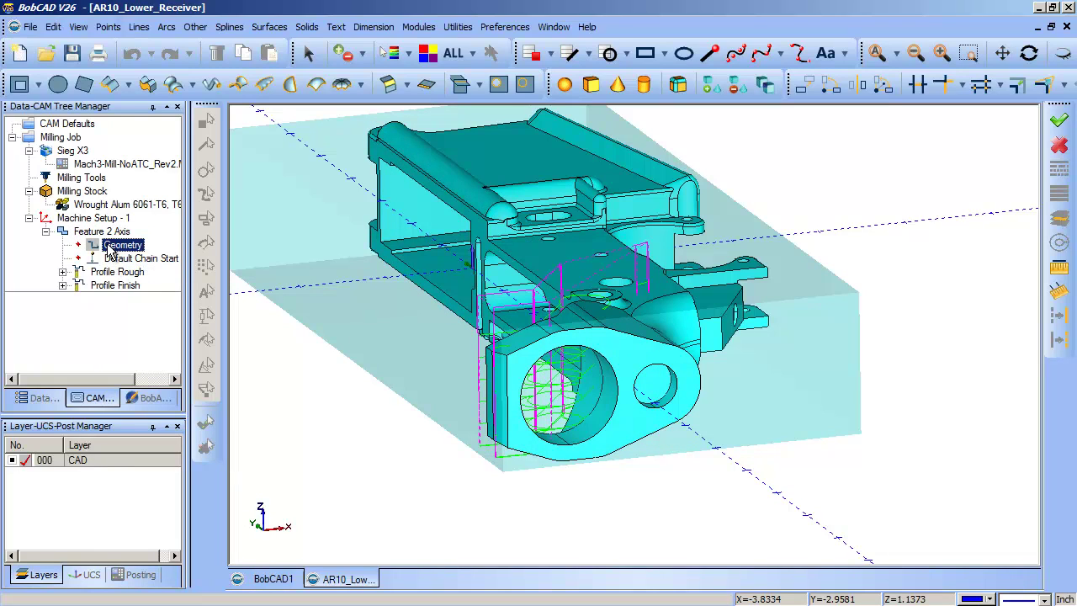
right_click(110, 251)
click(117, 251)
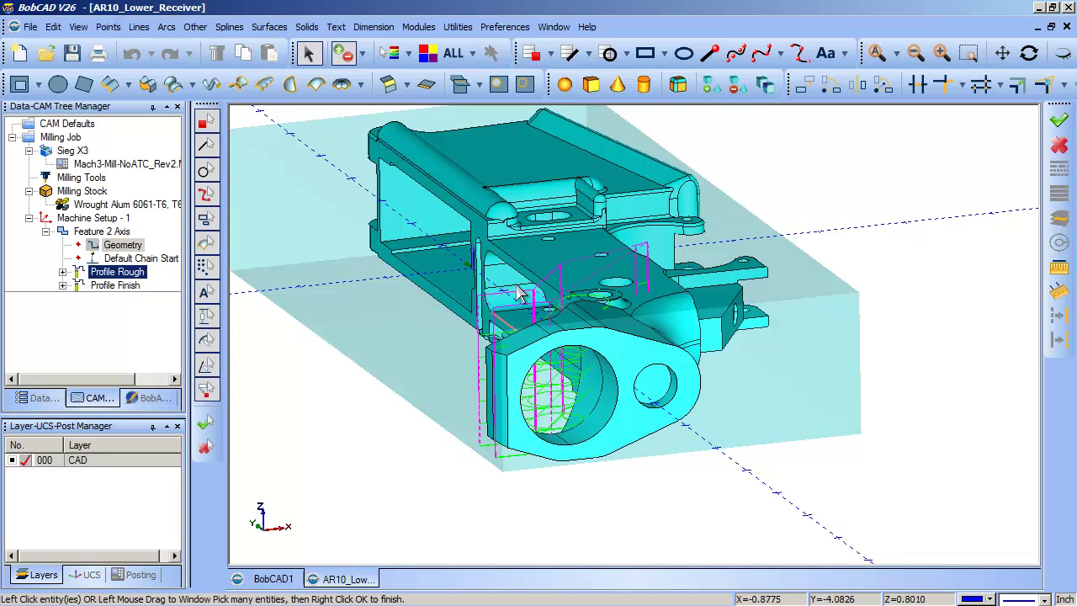
Step: Pick the top rail as the feature's geometry, then bring up the Feature 2 Axis wizard
click(484, 213)
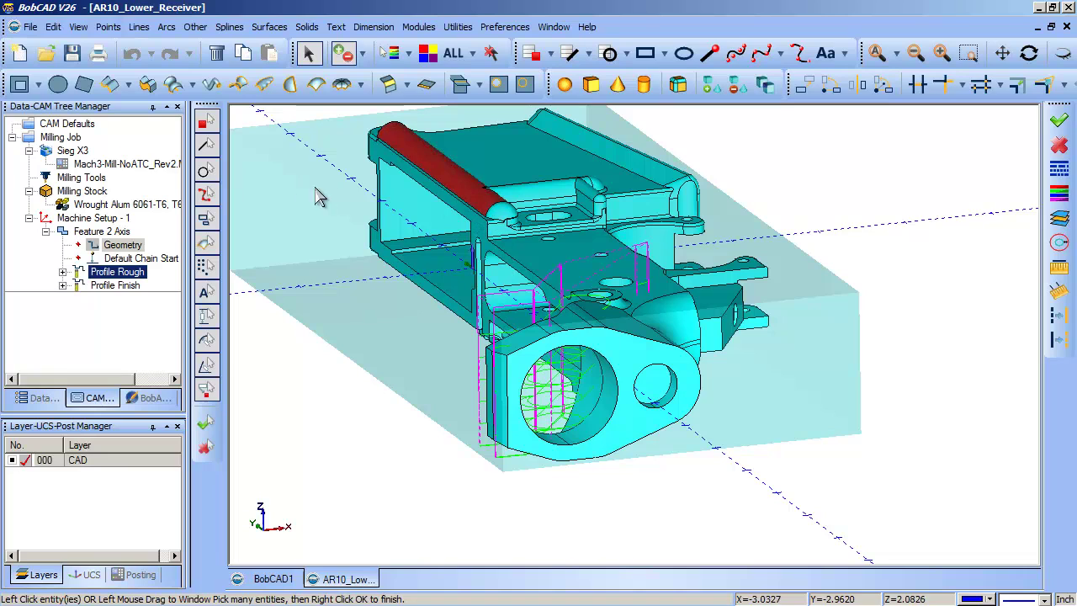
right_click(313, 277)
click(101, 232)
right_click(101, 231)
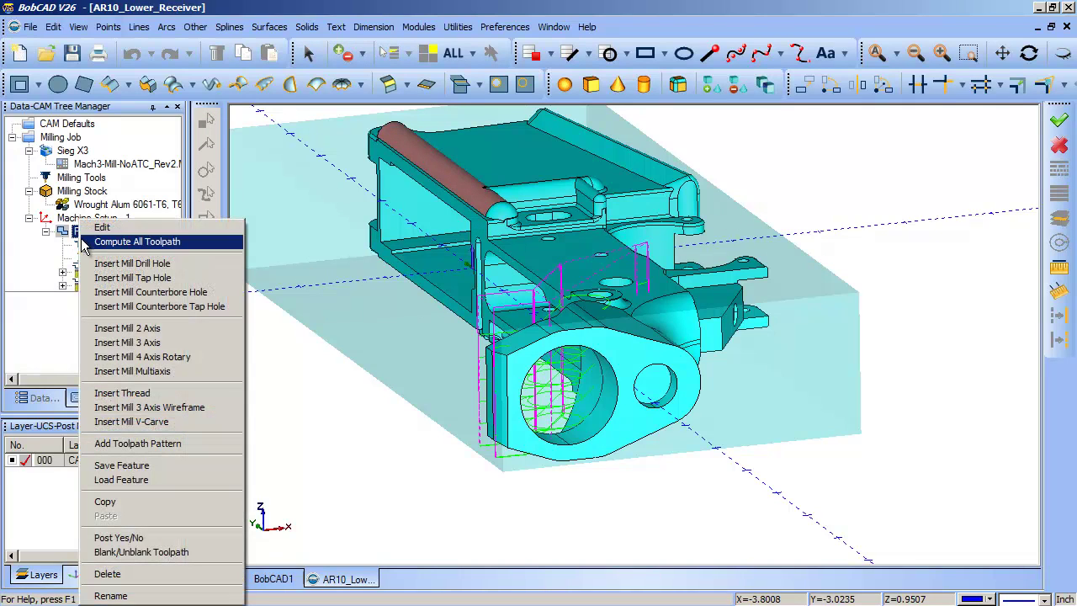
click(110, 239)
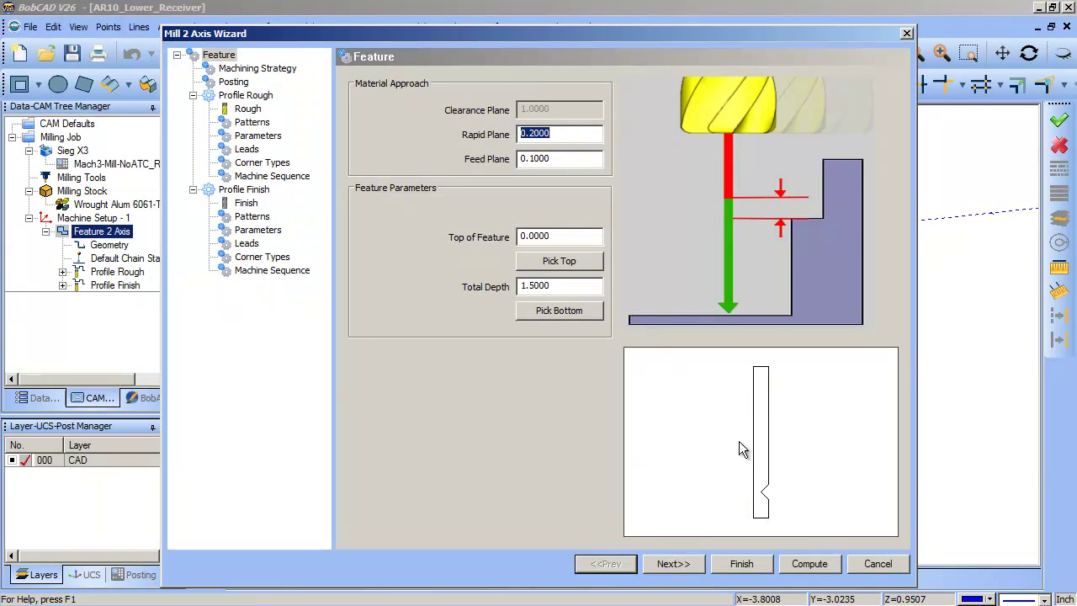
click(881, 567)
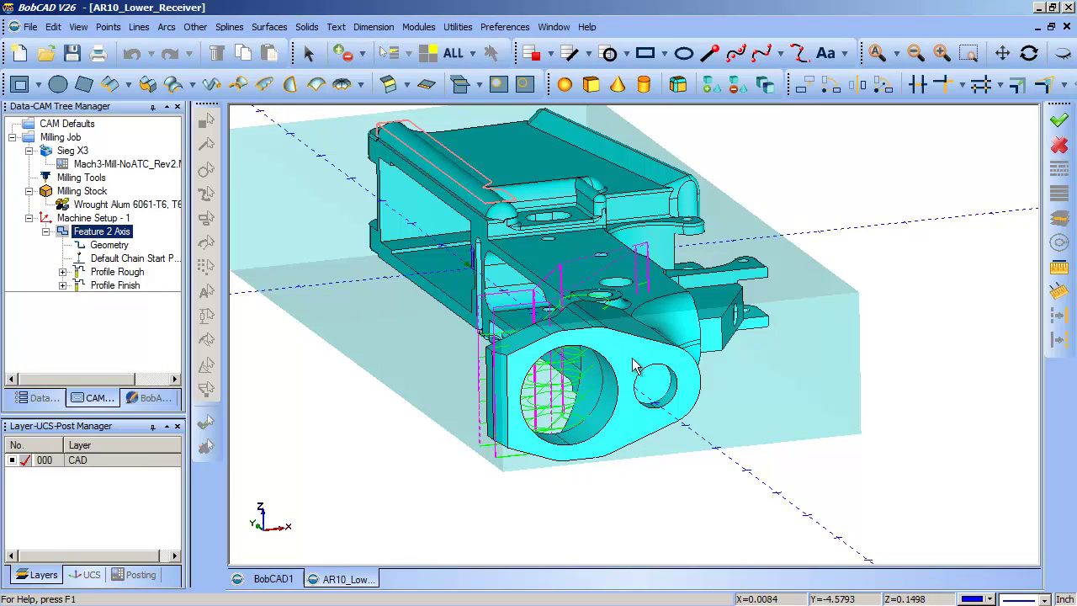
Step: Clear the feature's geometry and pick the first outer edge at the magazine-well front
click(95, 245)
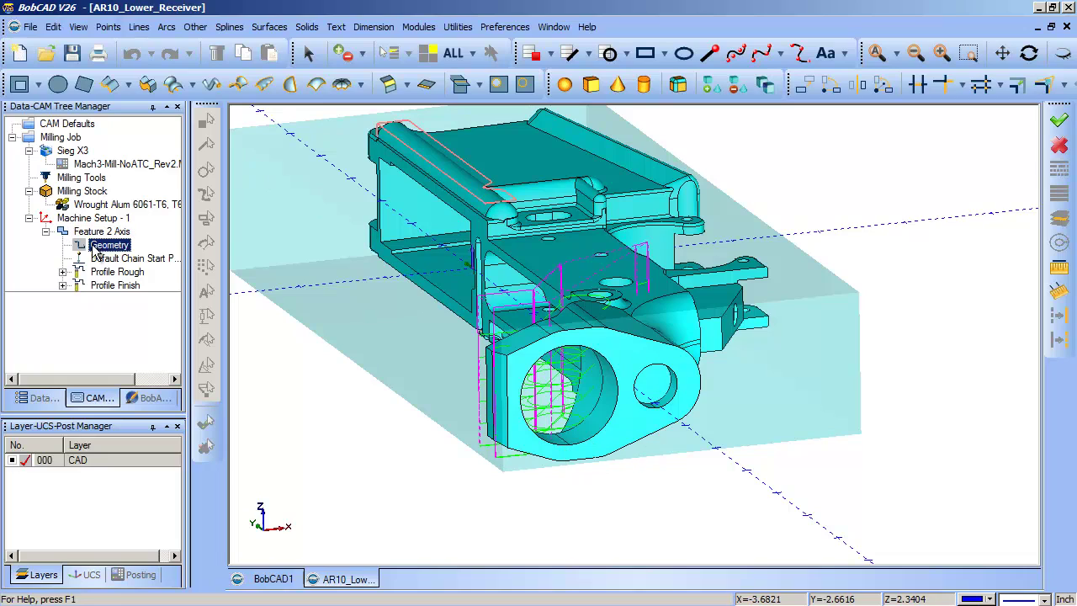
right_click(96, 251)
click(111, 250)
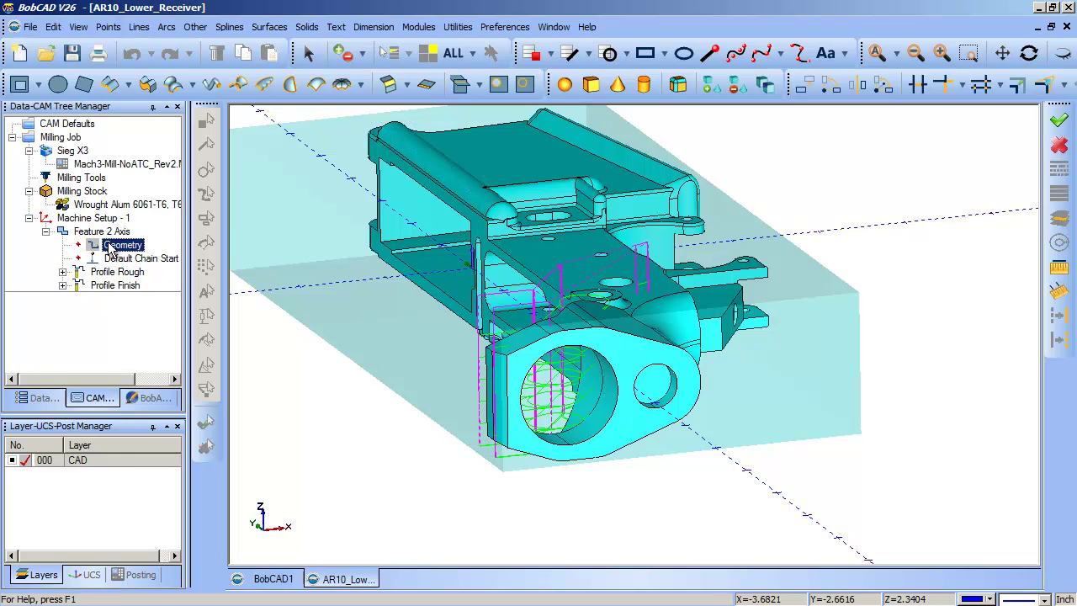
right_click(110, 249)
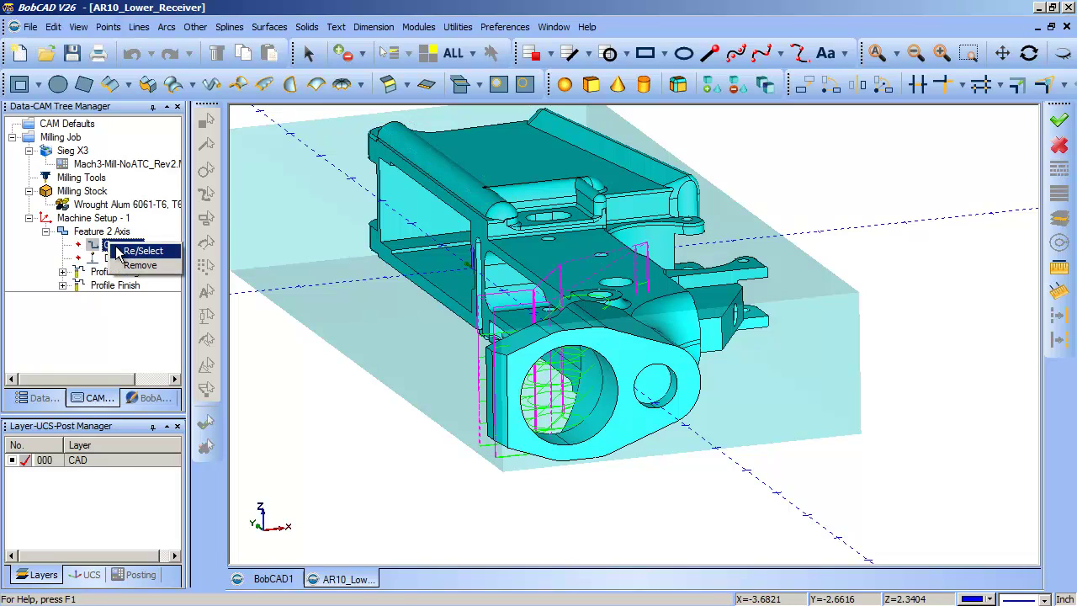
click(139, 250)
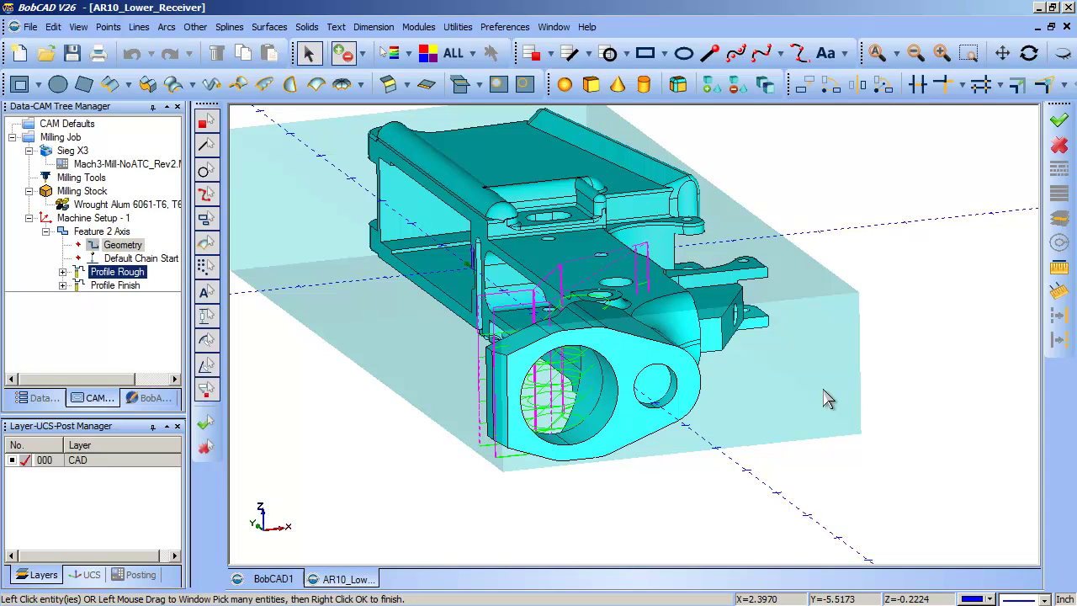
middle_drag(822, 399, 767, 405)
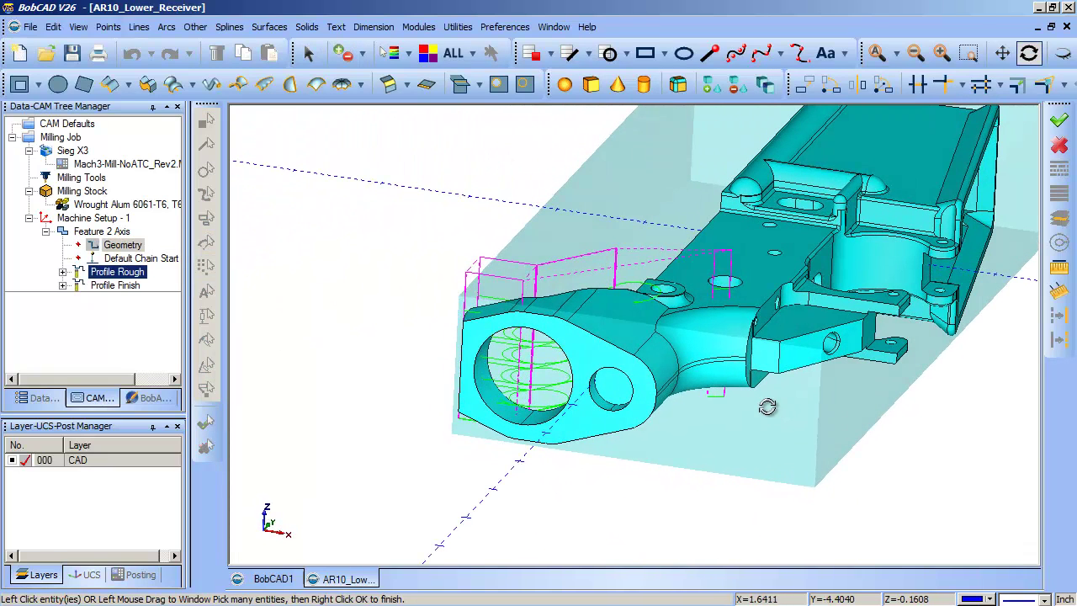
click(644, 368)
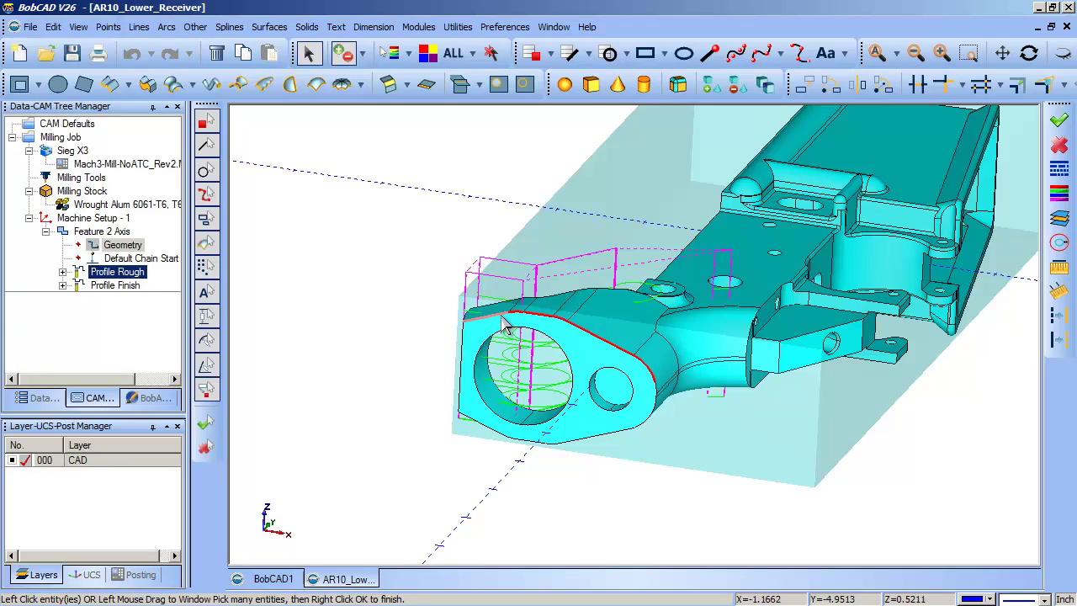
Step: Add the arc, line, two short edges and long left edge to the magazine-well chain
middle_drag(589, 468, 659, 427)
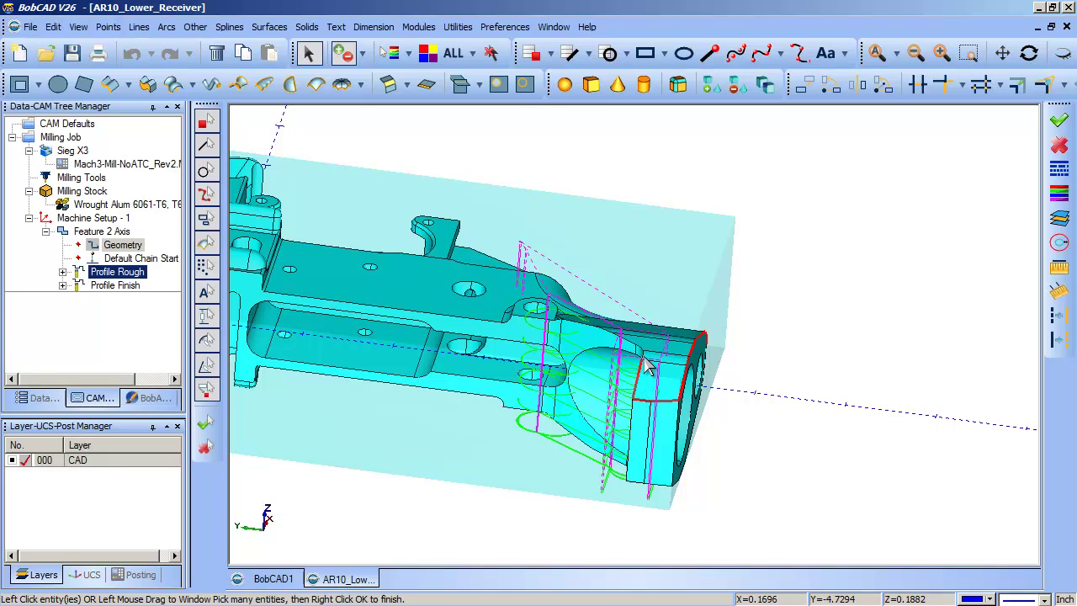
middle_drag(646, 366, 688, 316)
drag(608, 253, 775, 414)
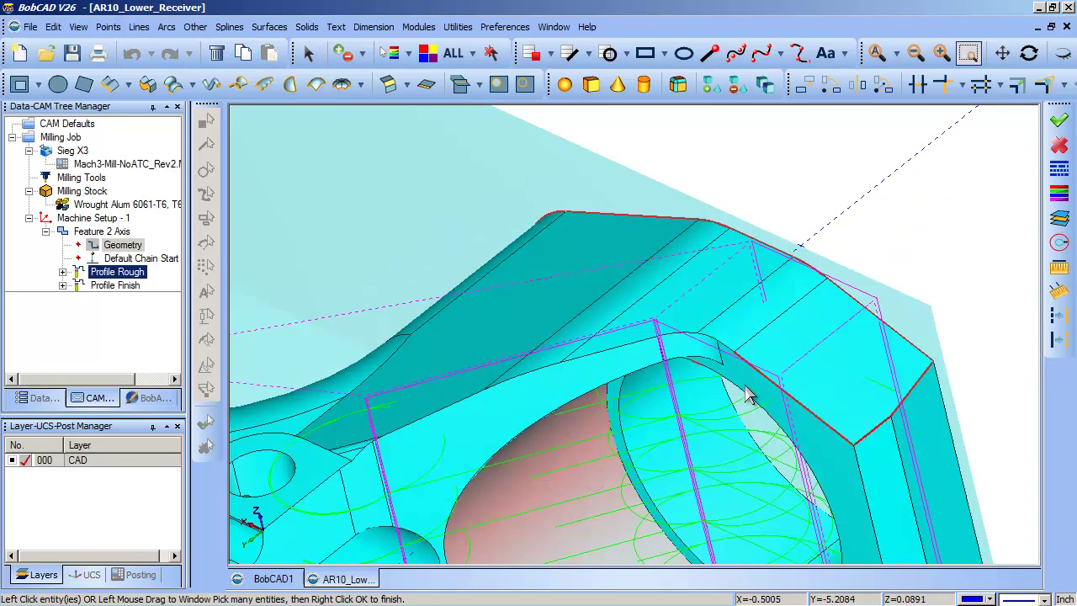
click(686, 337)
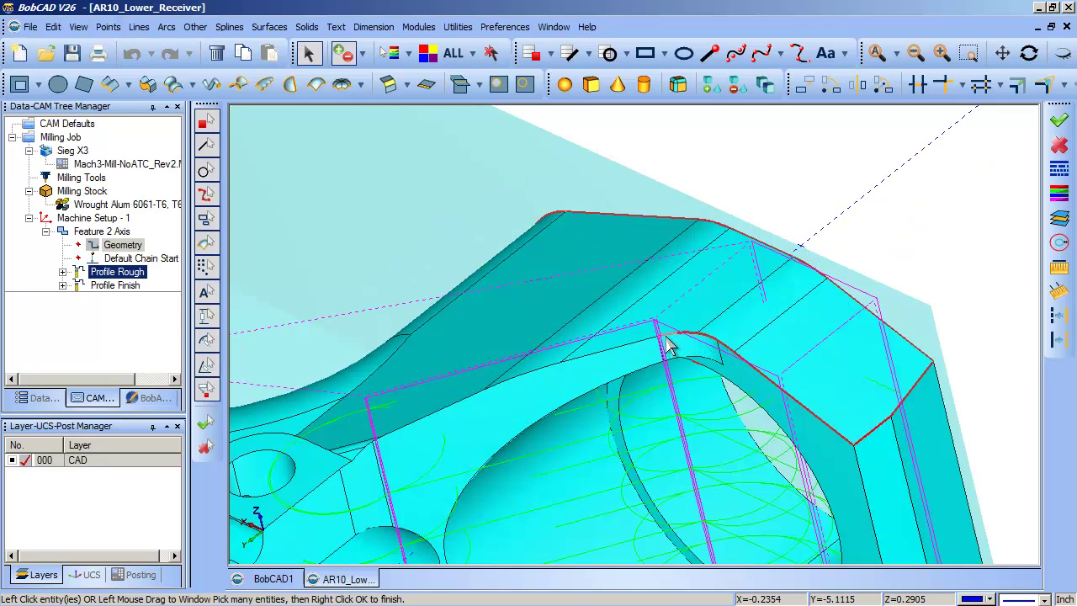
click(562, 367)
click(538, 377)
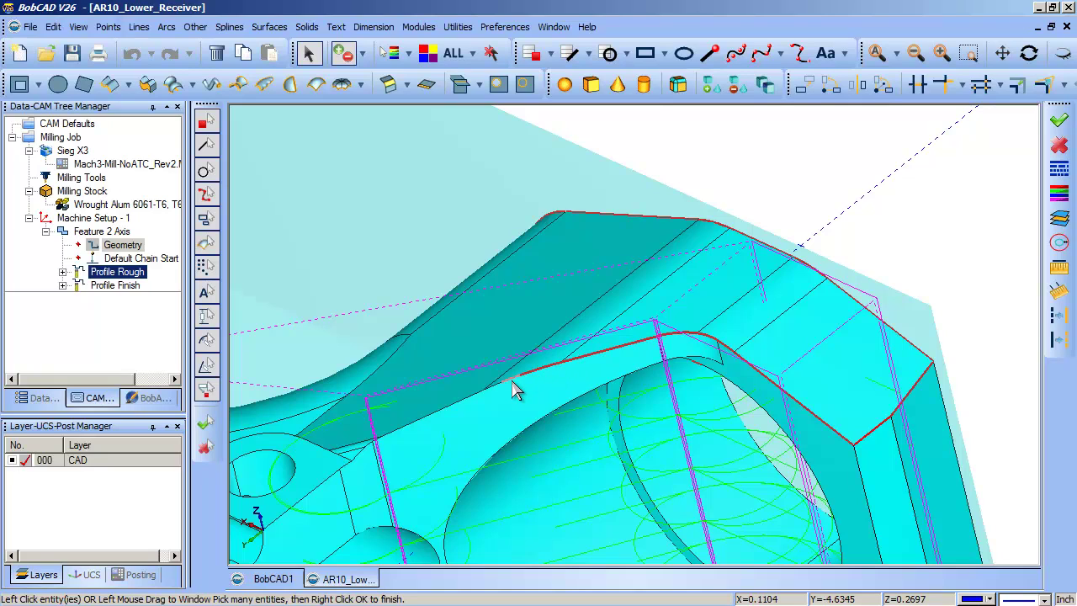
click(502, 383)
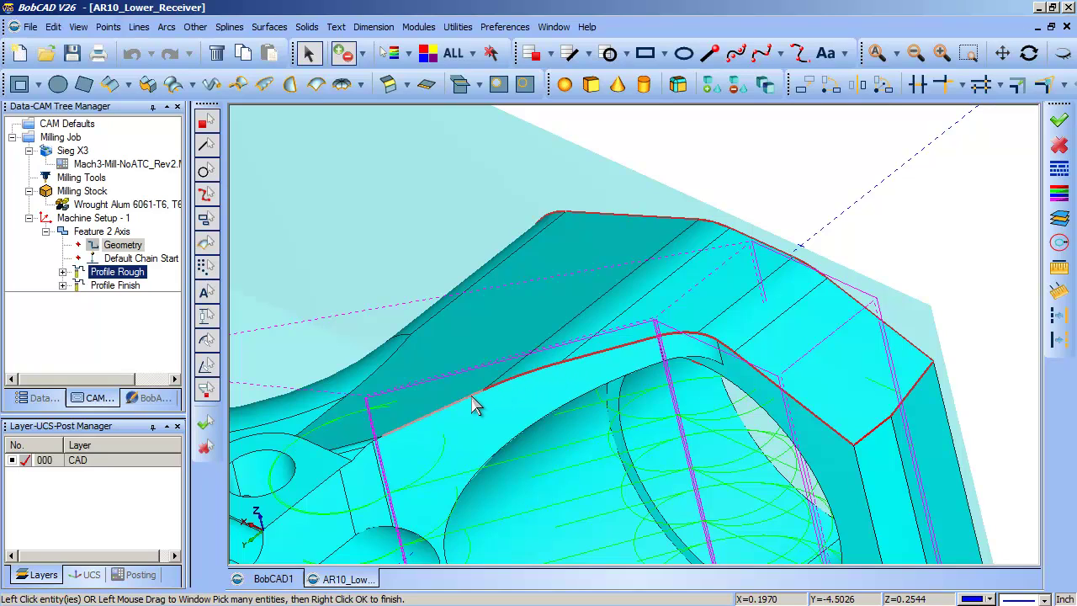
click(374, 441)
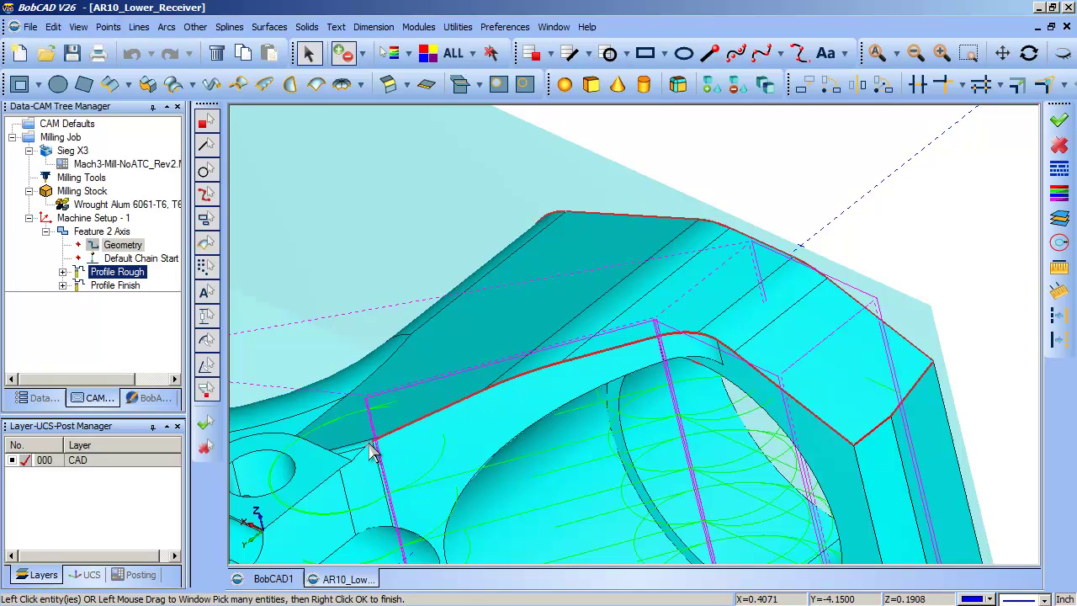
middle_drag(668, 435, 487, 357)
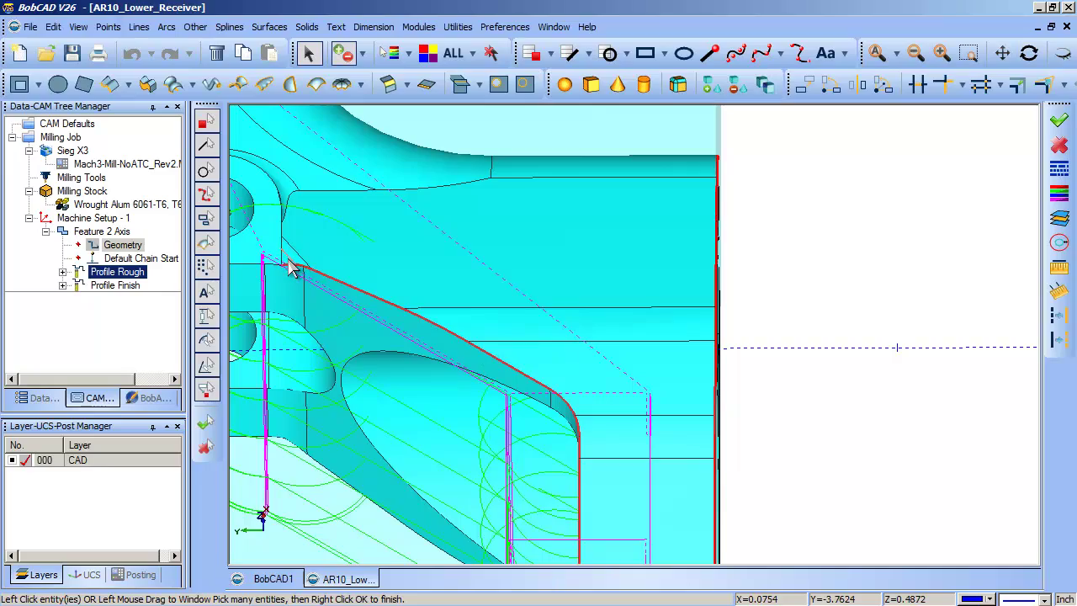
middle_drag(527, 335, 633, 301)
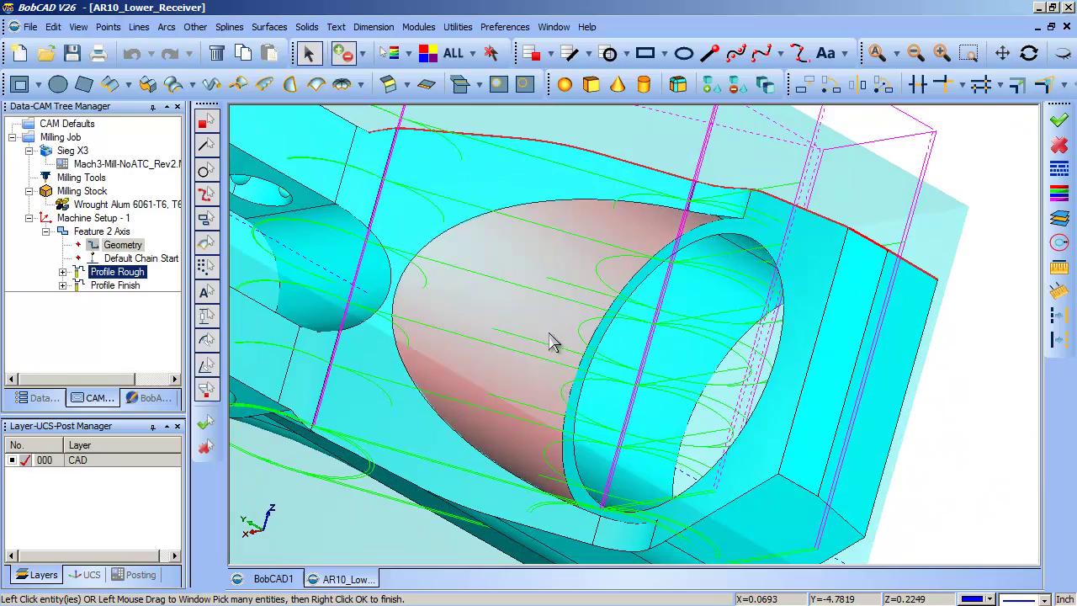
middle_drag(688, 282, 713, 354)
right_click(909, 214)
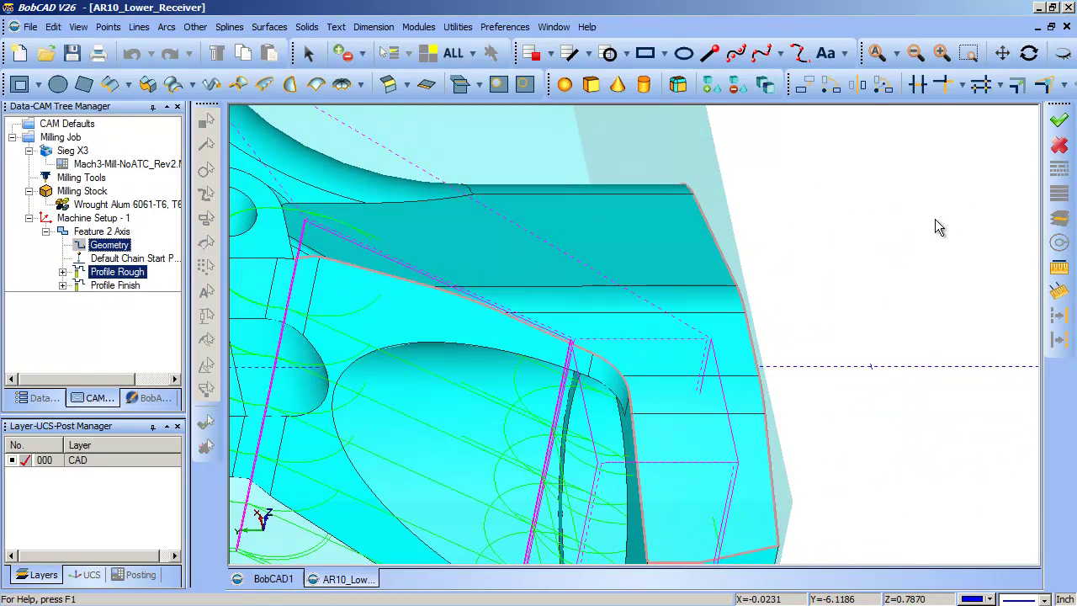
click(103, 231)
right_click(103, 232)
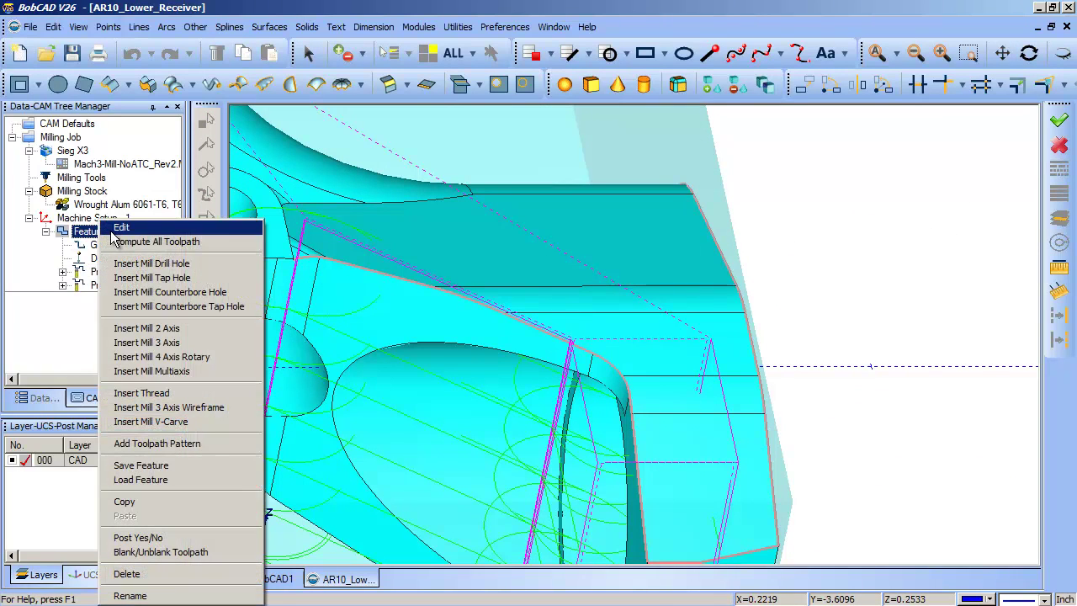
click(120, 227)
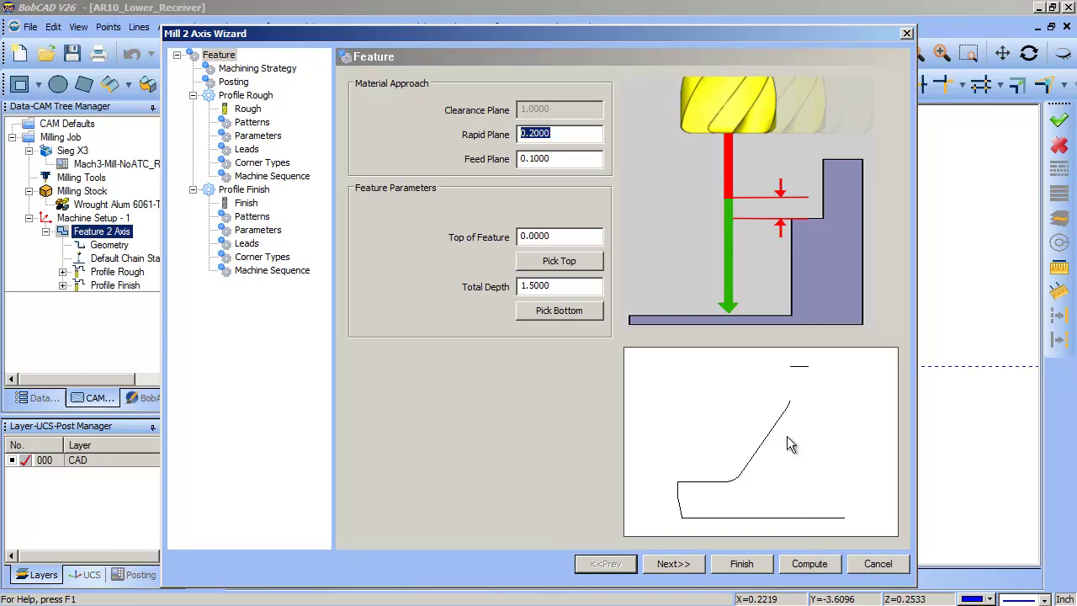
click(877, 565)
Step: Hide the Feature 2 Axis toolpaths with Blank/Unblank Toolpath
scroll(875, 446, up, 5)
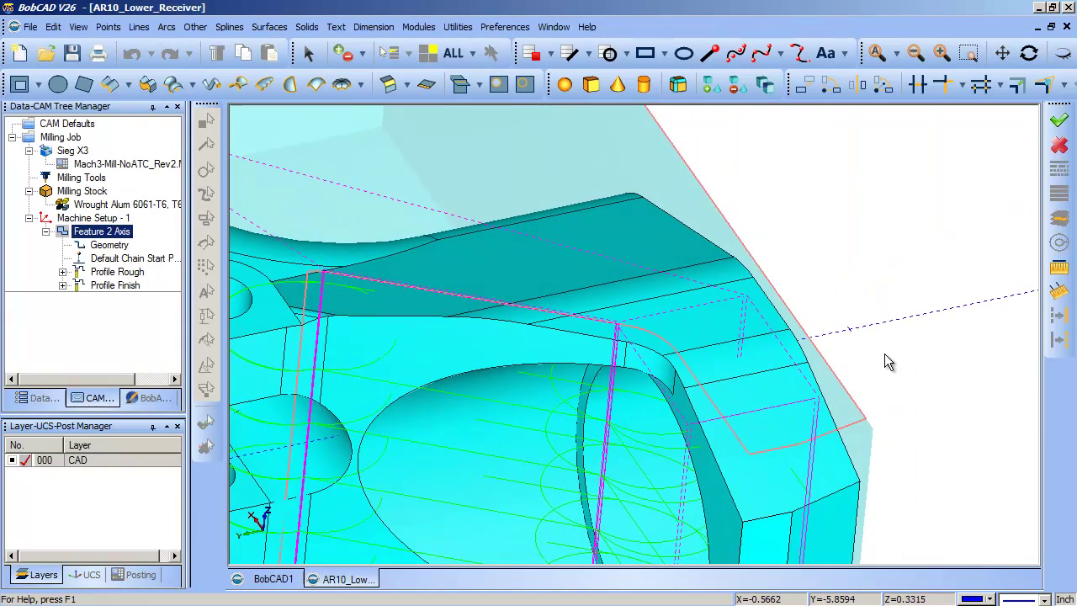
scroll(884, 353, down, 3)
click(101, 285)
right_click(84, 231)
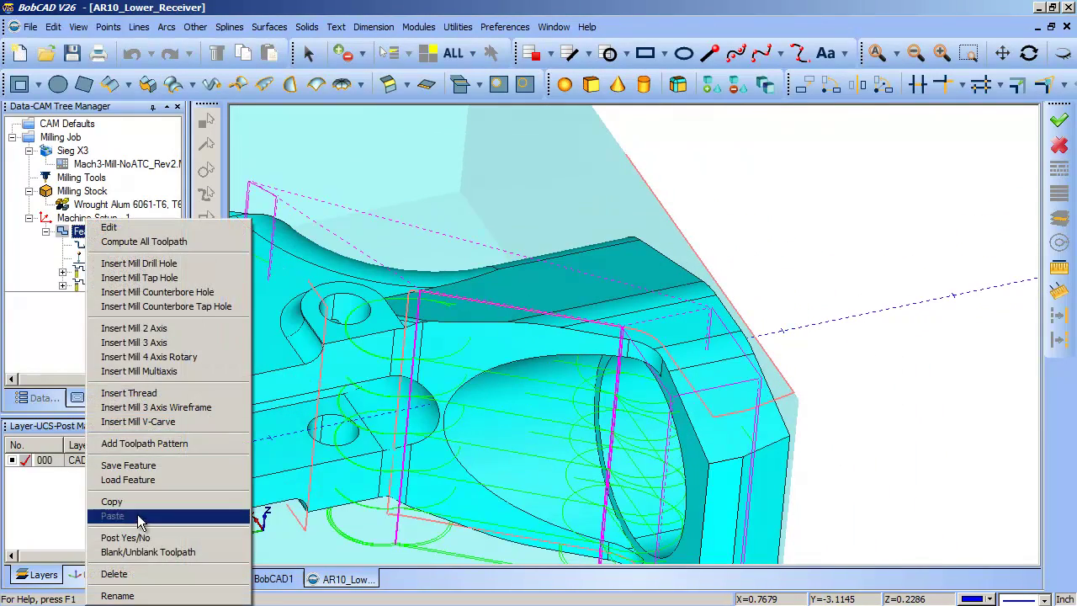
click(139, 551)
Step: Reselect the feature's geometry as the magazine-well outer edge chain and accept it
middle_drag(900, 454, 378, 336)
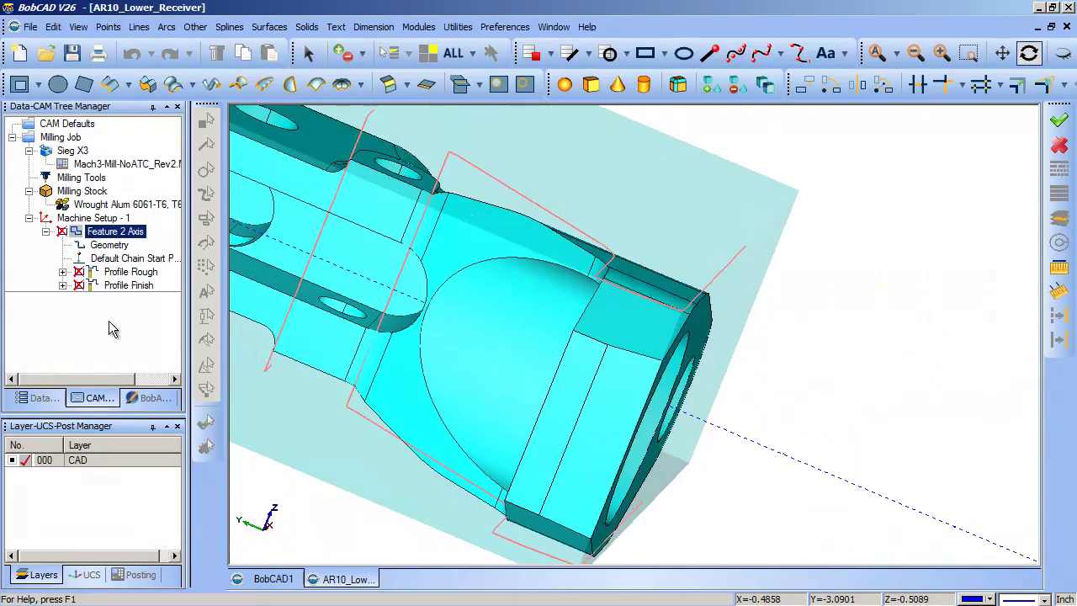
click(109, 245)
click(130, 271)
middle_drag(651, 378, 651, 348)
click(109, 245)
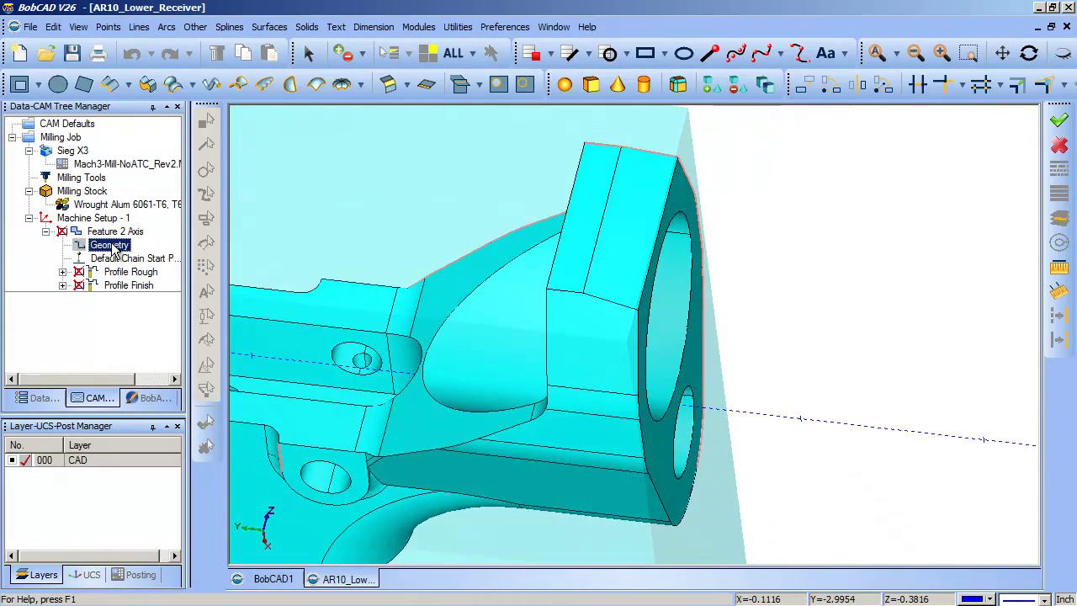
right_click(114, 246)
click(126, 251)
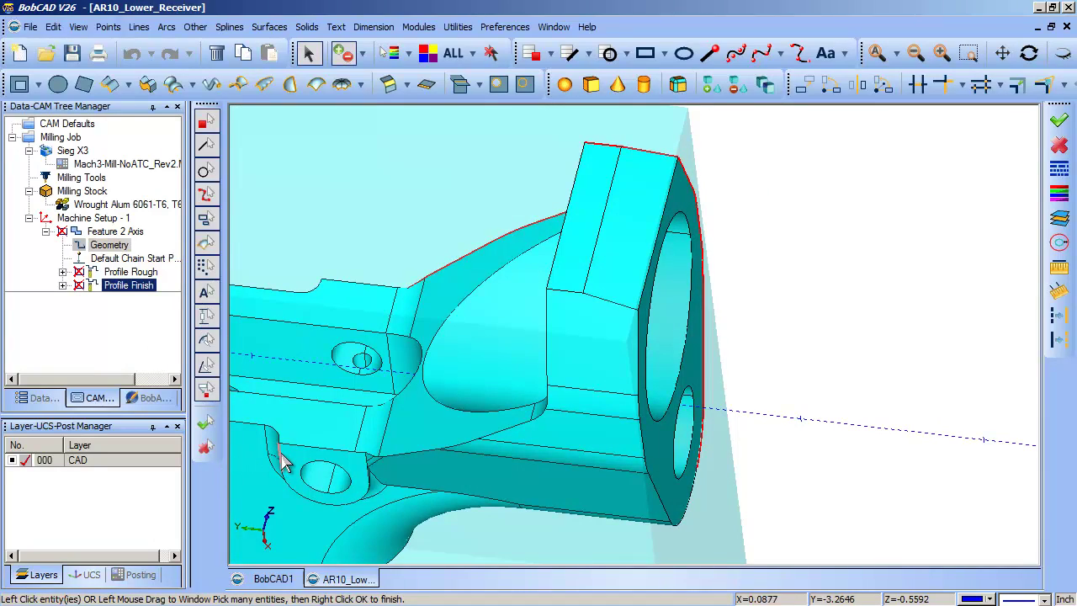
middle_drag(368, 233, 661, 233)
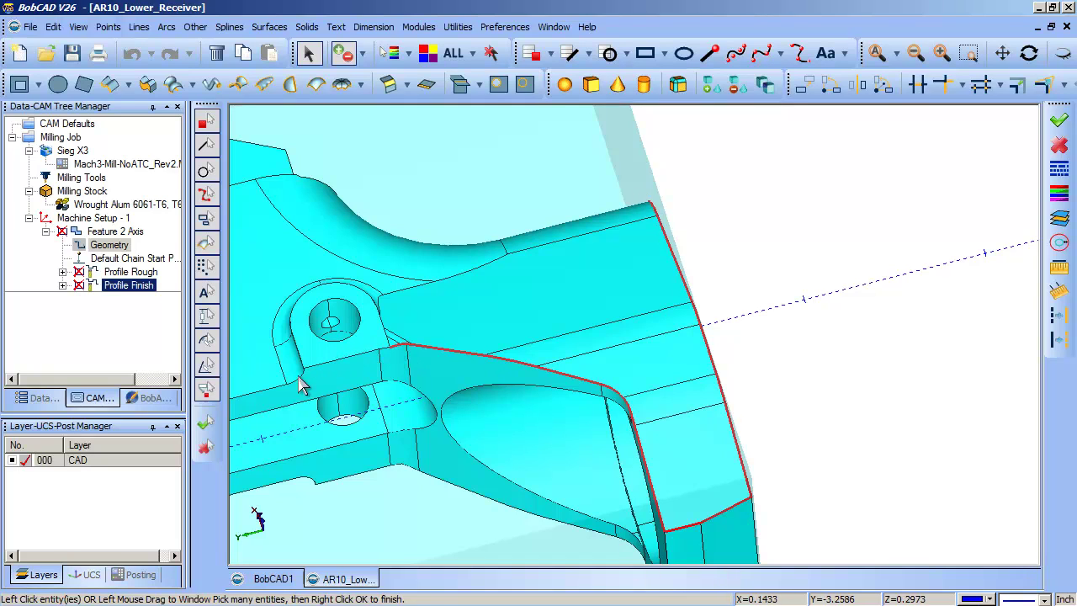
click(126, 272)
click(113, 245)
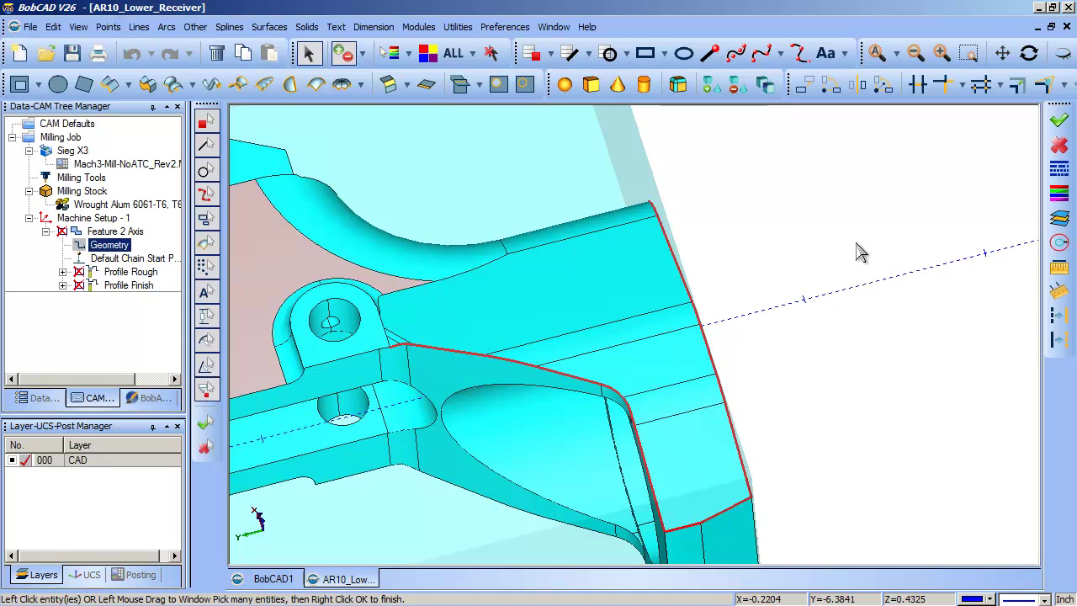
Step: Unblank the Feature 2 Axis toolpaths and recompute them
click(88, 231)
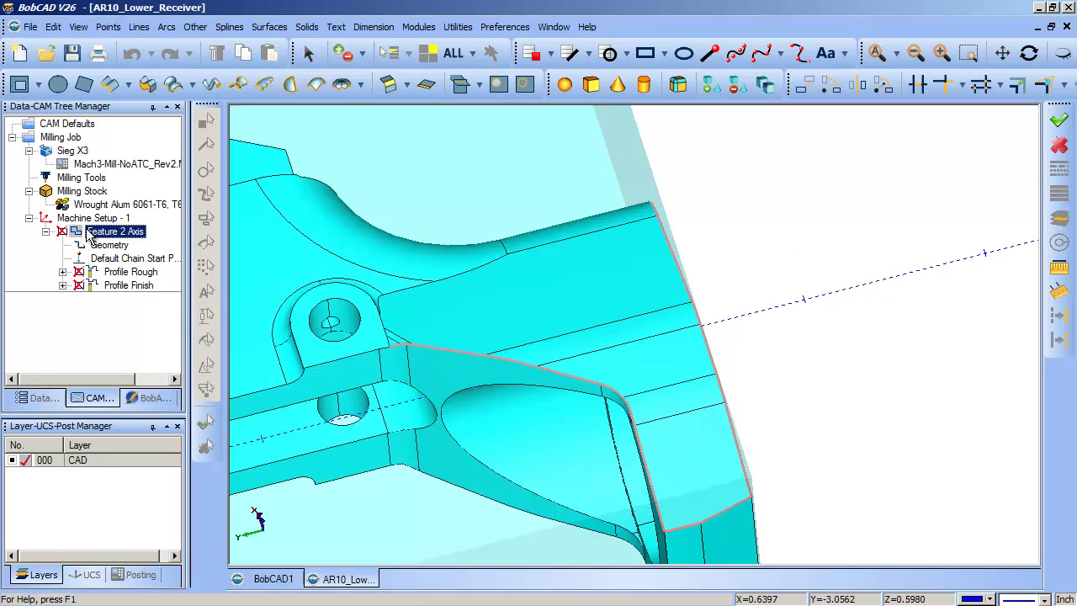
right_click(88, 231)
click(160, 552)
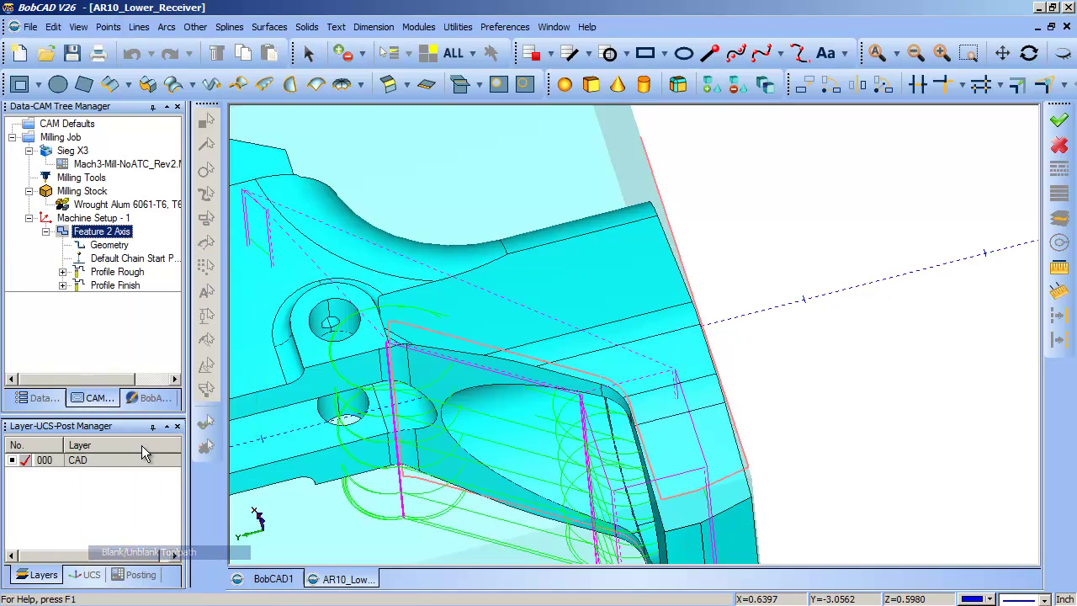
right_click(86, 231)
key(Escape)
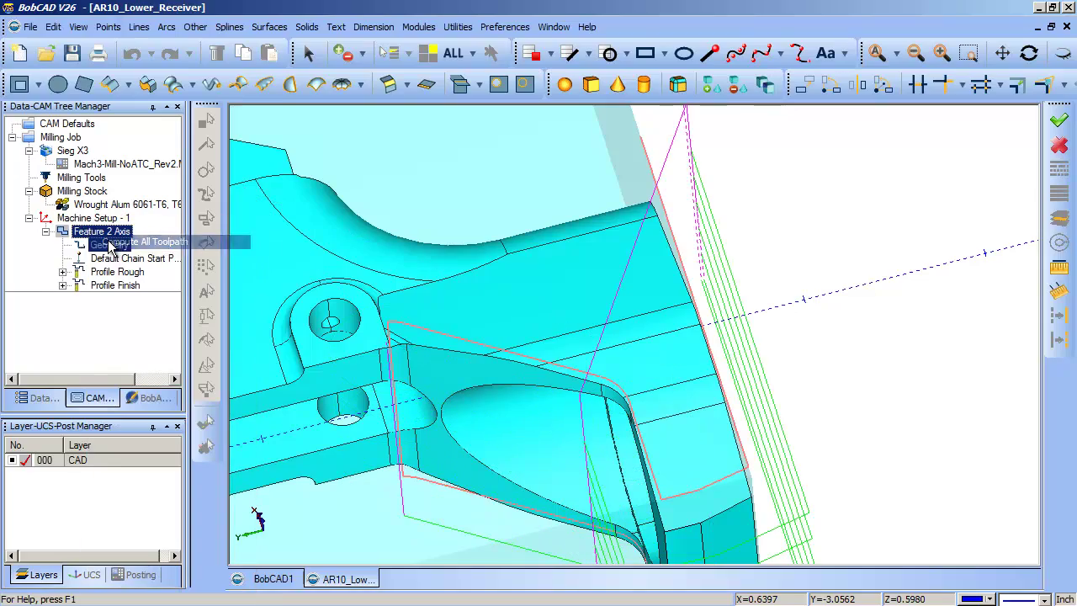
click(126, 258)
Step: Inspect the recomputed toolpath around the front end, checking the chain start point and geometry
middle_drag(735, 392, 762, 439)
scroll(785, 329, down, 3)
middle_drag(620, 409, 682, 383)
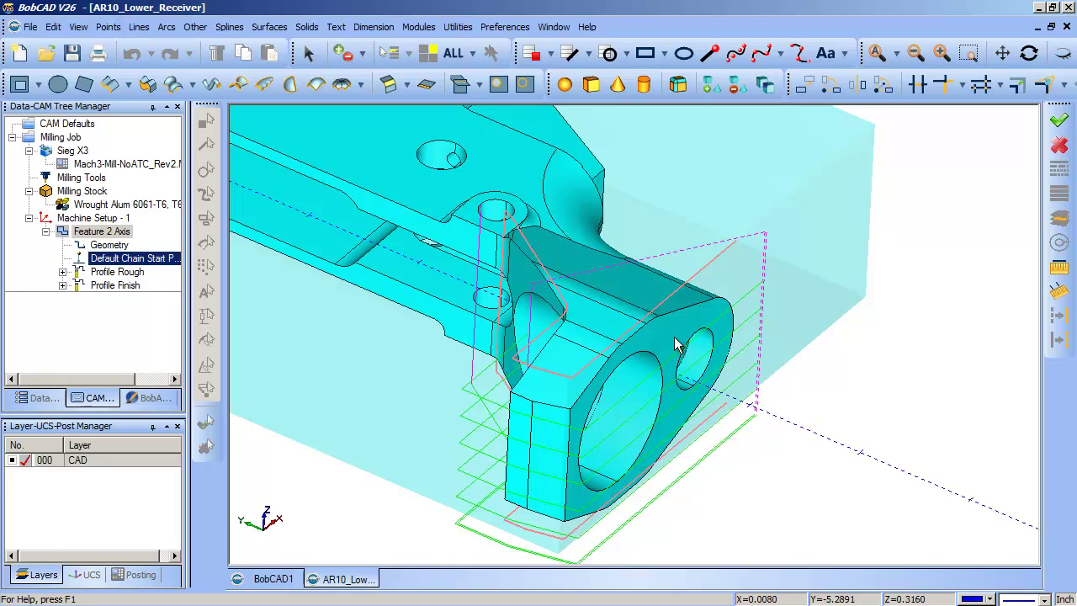
click(118, 261)
scroll(644, 291, down, 5)
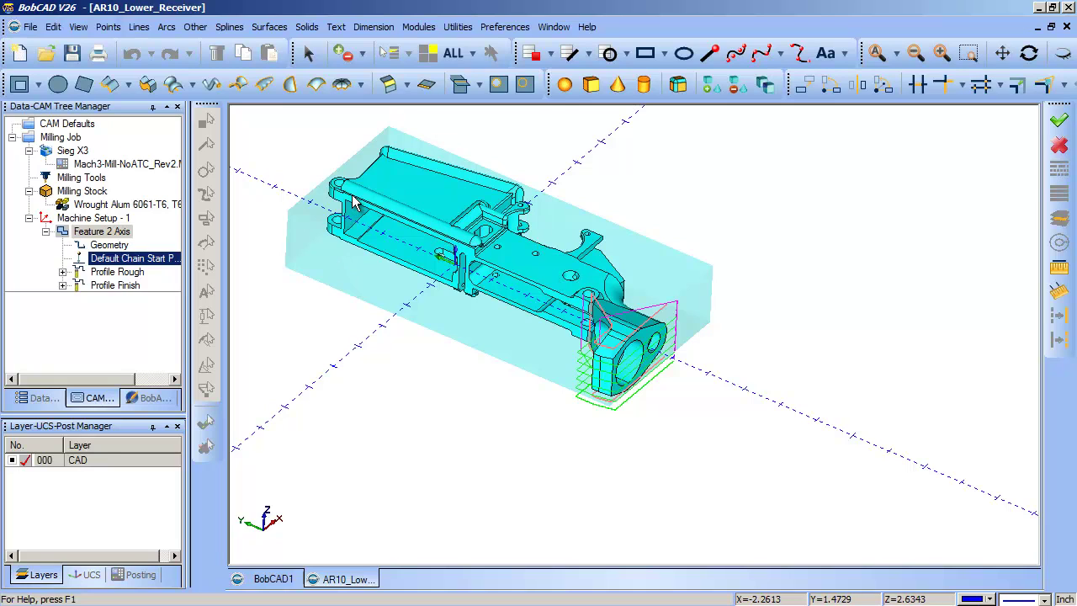
drag(117, 271, 114, 249)
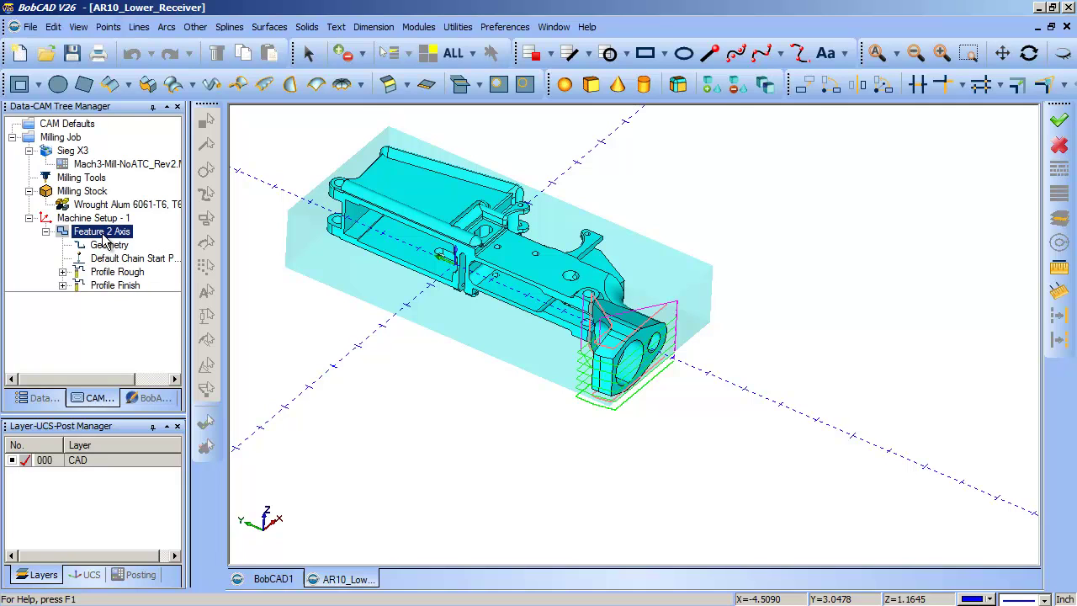
click(109, 245)
middle_drag(817, 408, 476, 353)
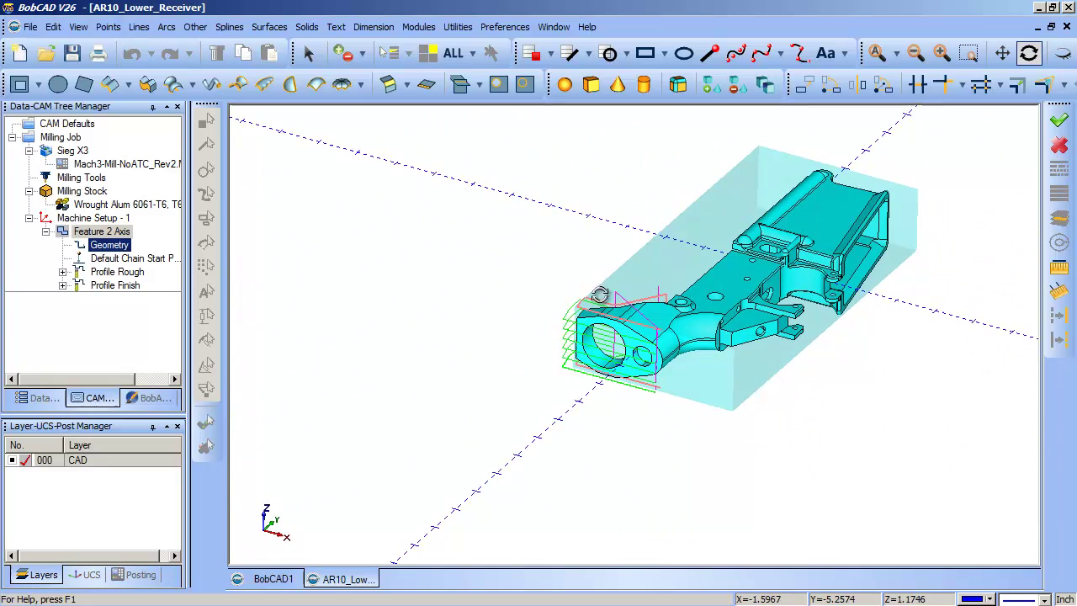
Step: Extract wireframe edges from the receiver solid, then blank the solid
click(458, 27)
mouse_move(494, 161)
click(392, 177)
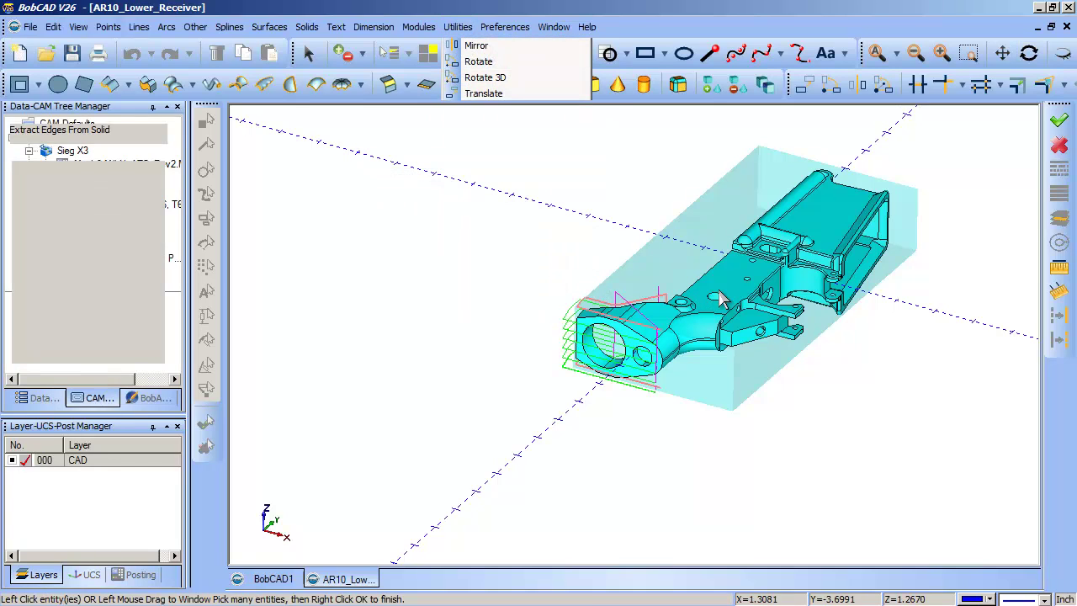
click(722, 299)
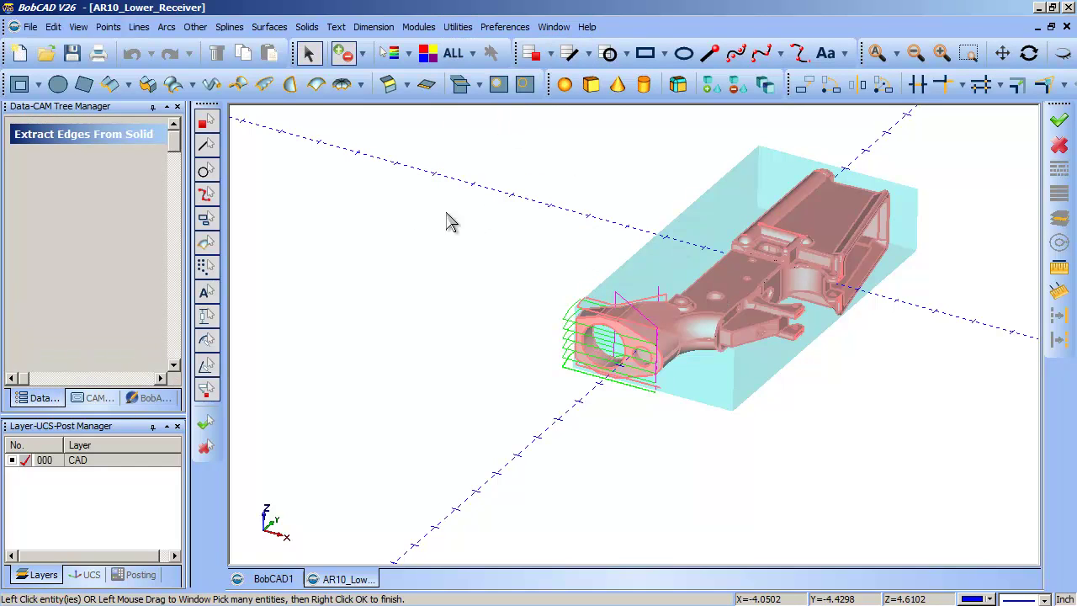
click(1063, 52)
click(823, 228)
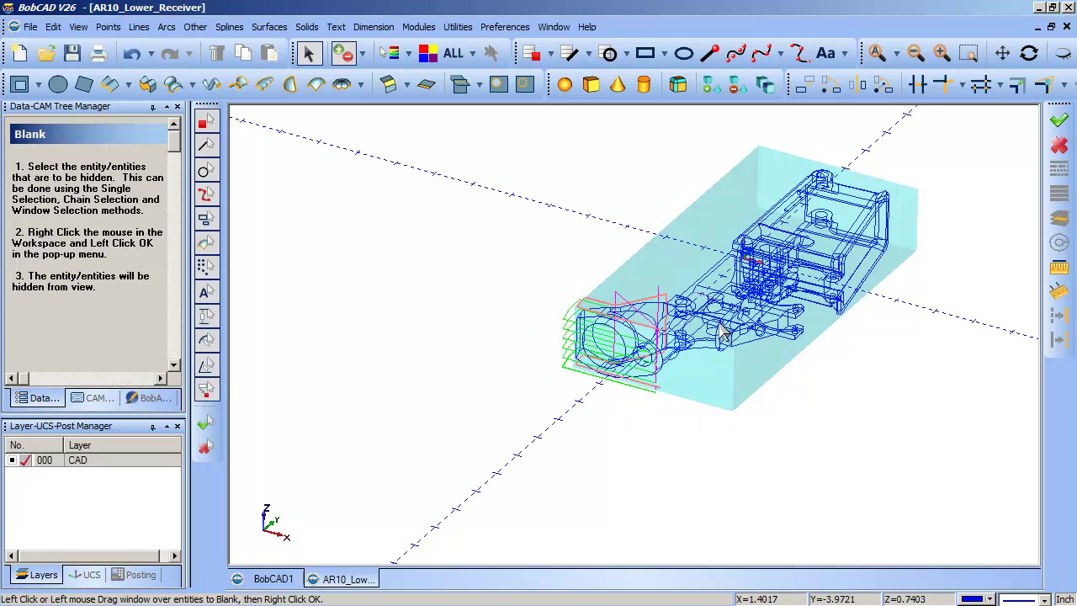
Step: Window-select groups of wireframe edges on the receiver, then clear the selection
middle_drag(707, 303, 631, 294)
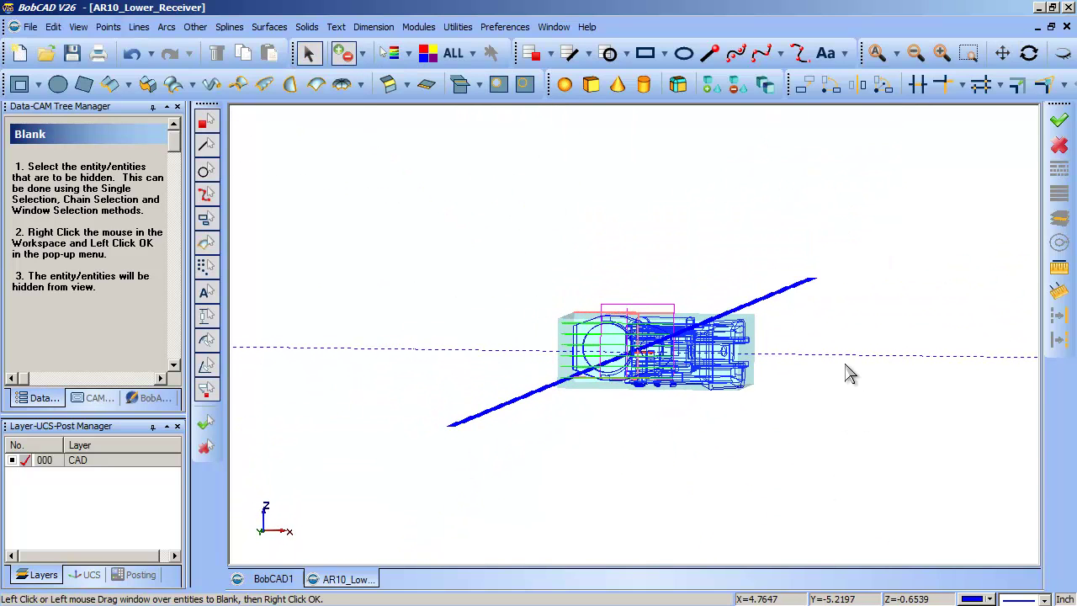
drag(841, 342, 437, 488)
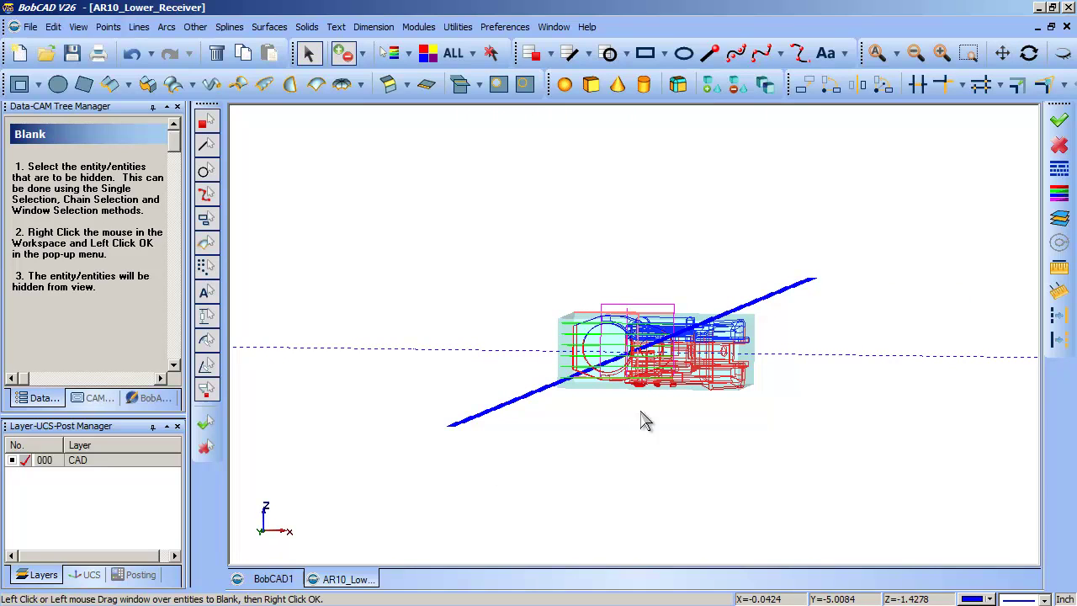
drag(782, 331, 427, 443)
click(791, 376)
middle_drag(824, 333, 680, 440)
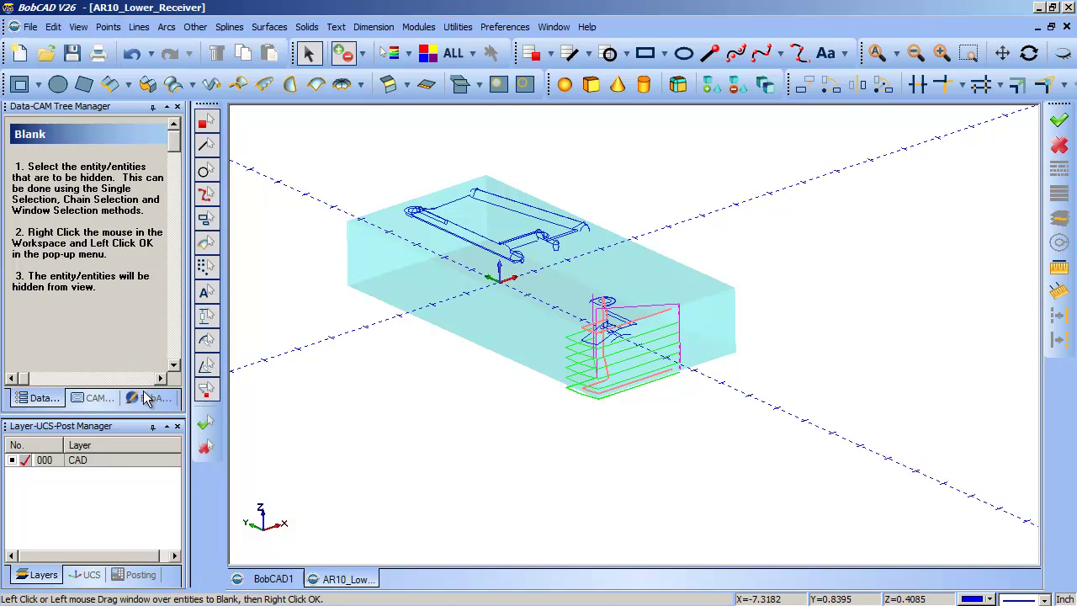
Step: Undo three times to restore the shaded receiver solid, then reorient and select it
click(133, 56)
click(132, 55)
click(132, 55)
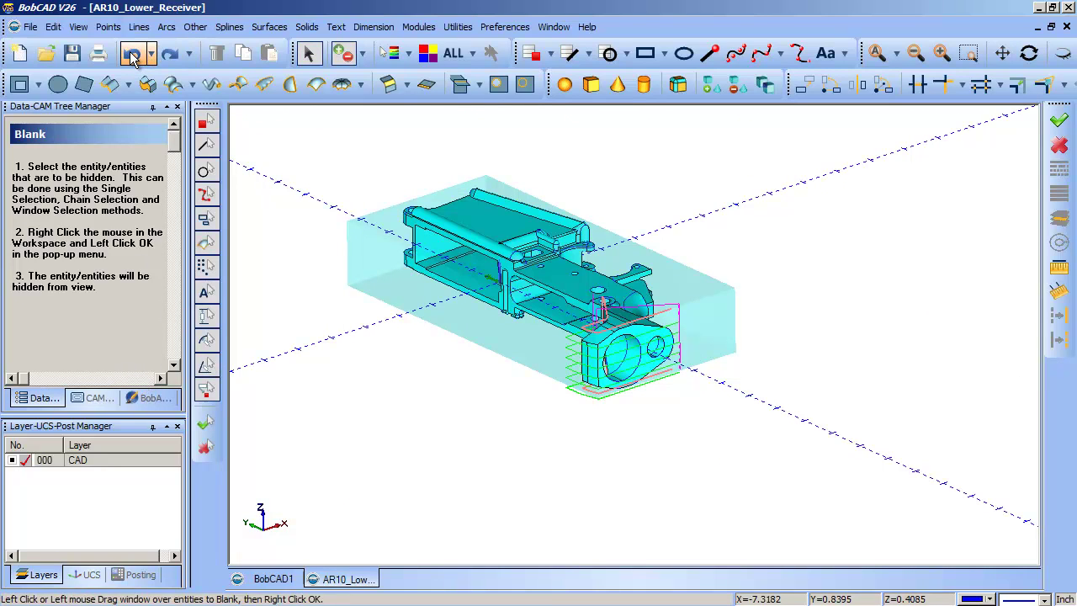
click(211, 85)
drag(795, 389, 699, 357)
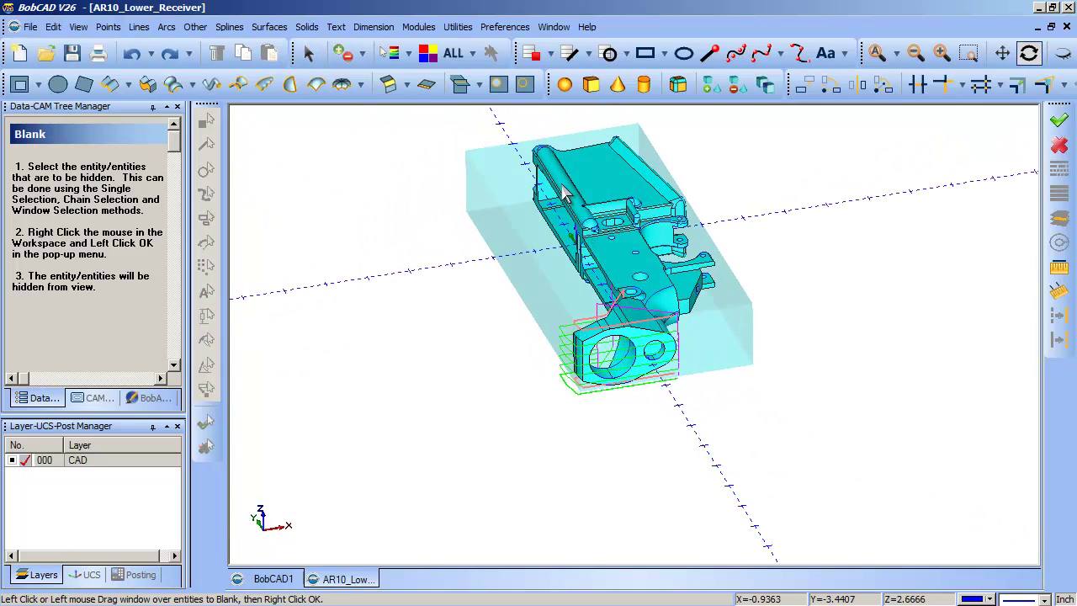
click(627, 351)
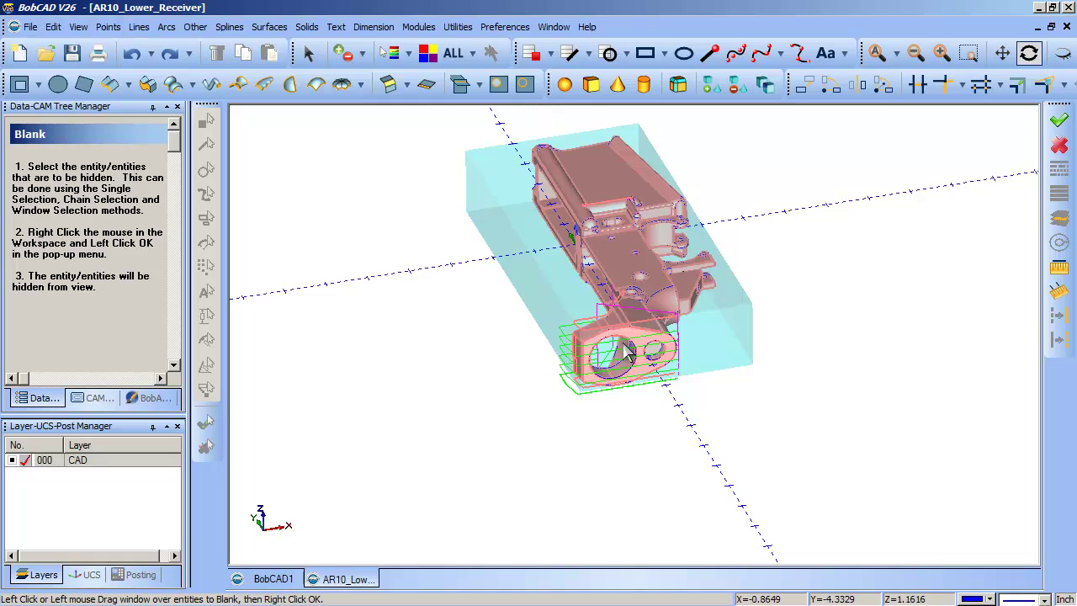
middle_drag(733, 450, 572, 387)
Step: Select the Default Chain Start Point and switch to Top view (F2) to check the profile
click(108, 397)
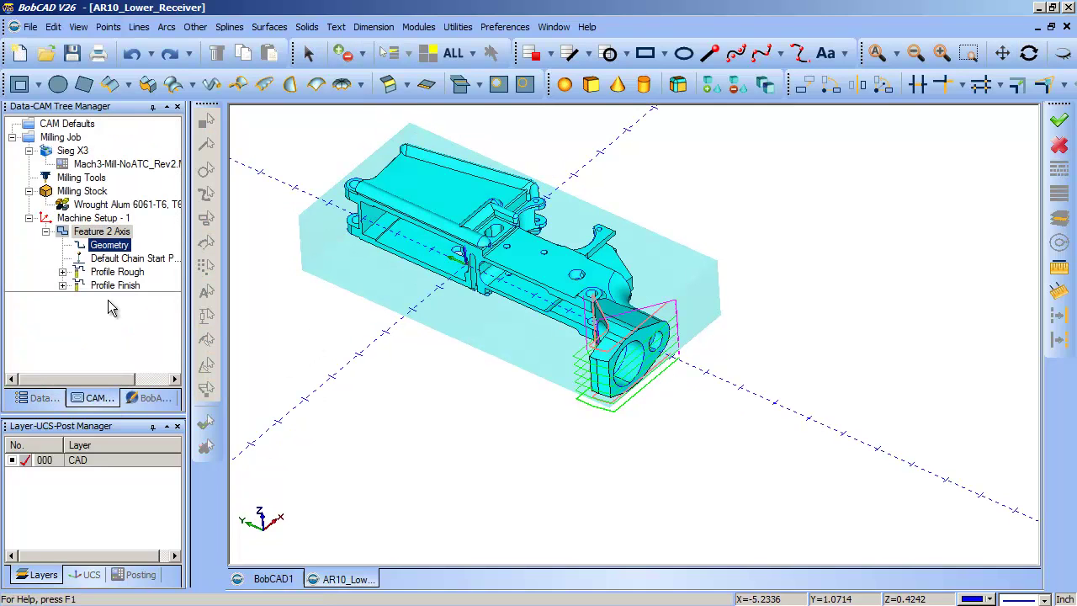
click(99, 233)
click(117, 258)
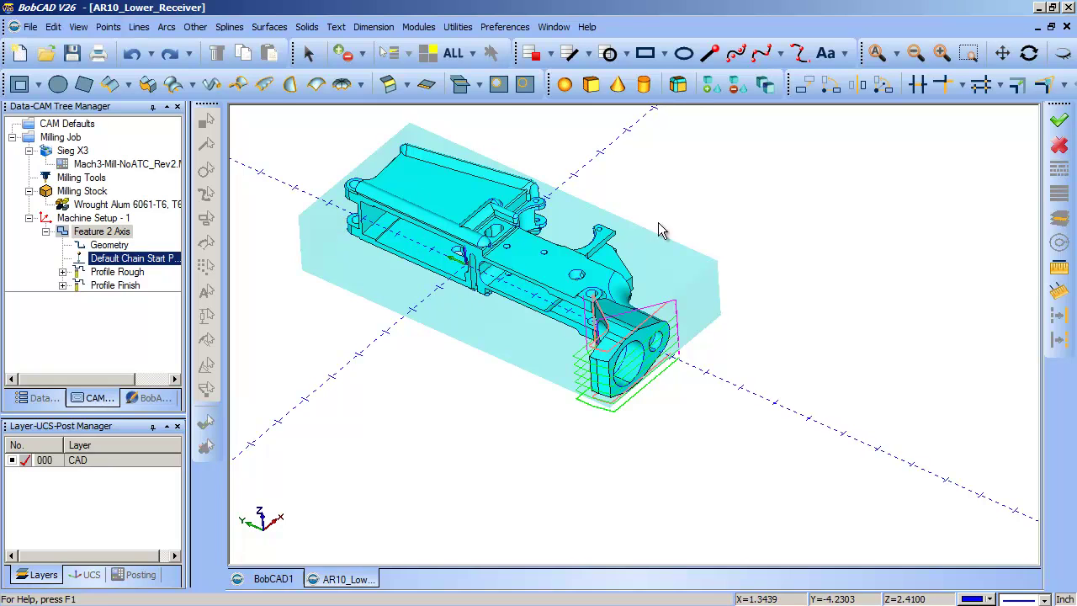
middle_drag(680, 242, 702, 344)
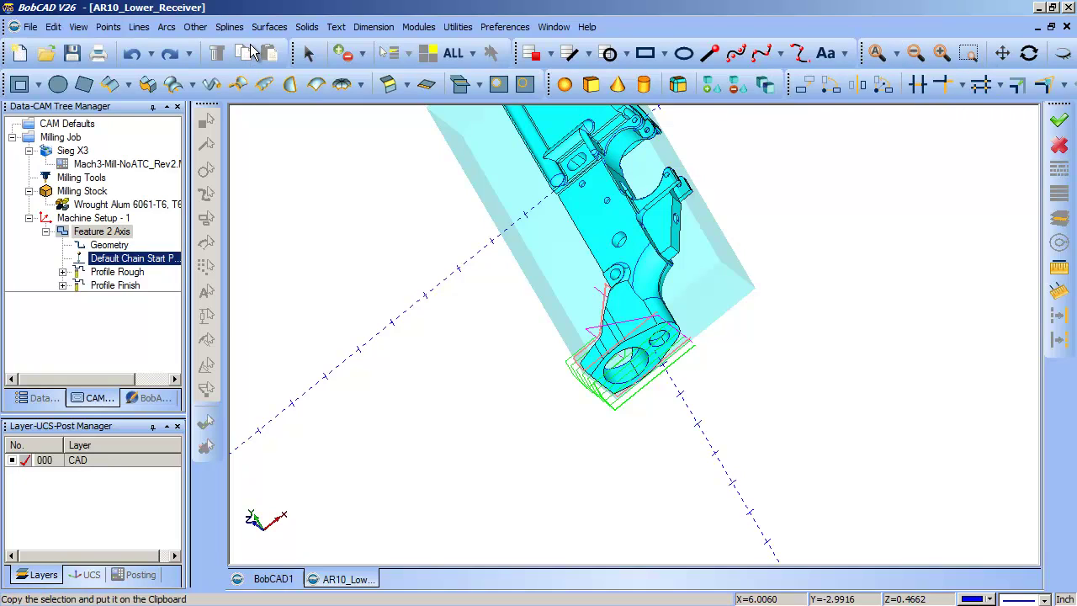
key(F2)
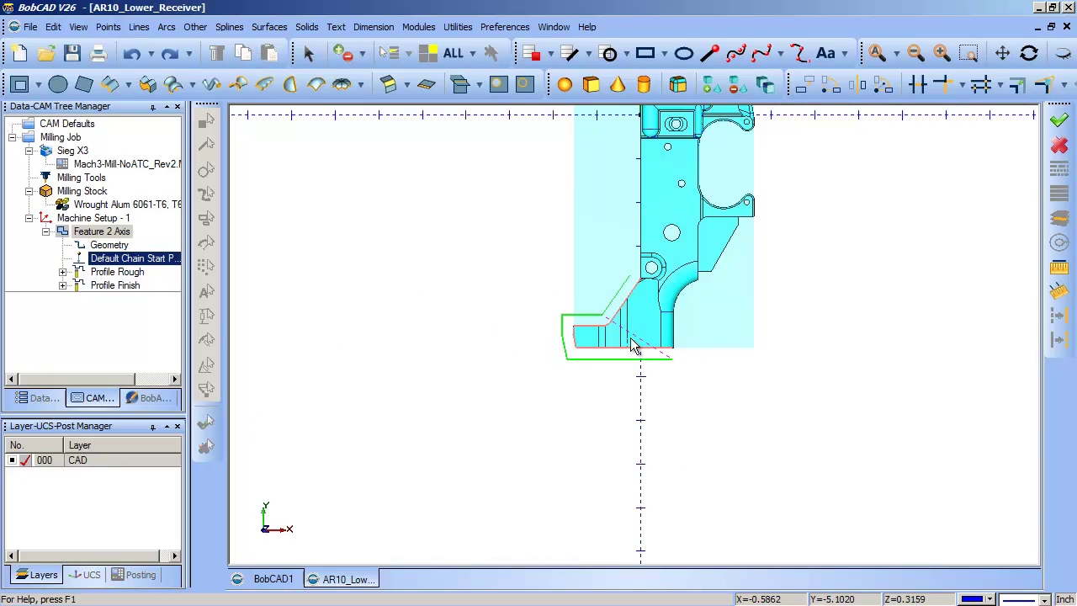